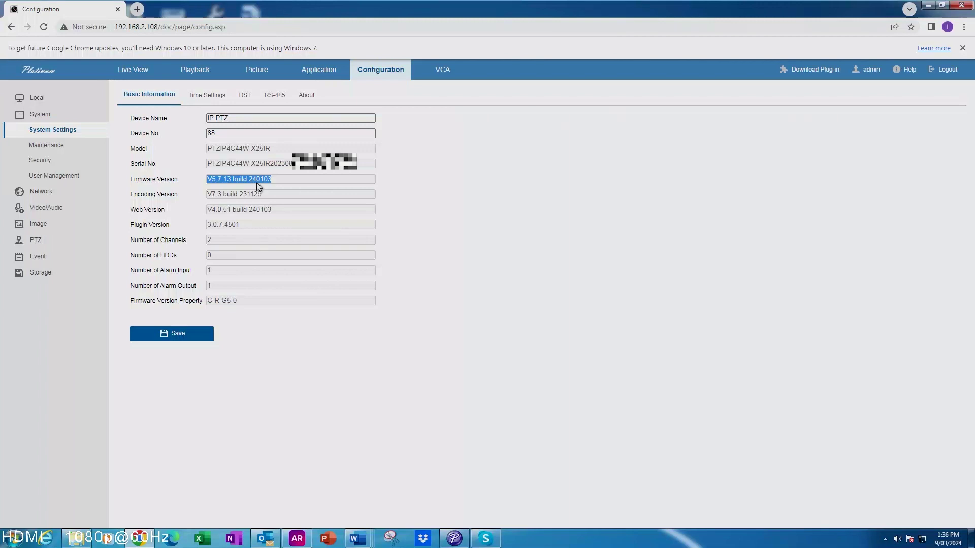
Open the PTZ Fixed Lens Linkage calibration page showing Scene1 calibrated with nine points.
{"action": "left_click", "coordinate": [271, 178]}
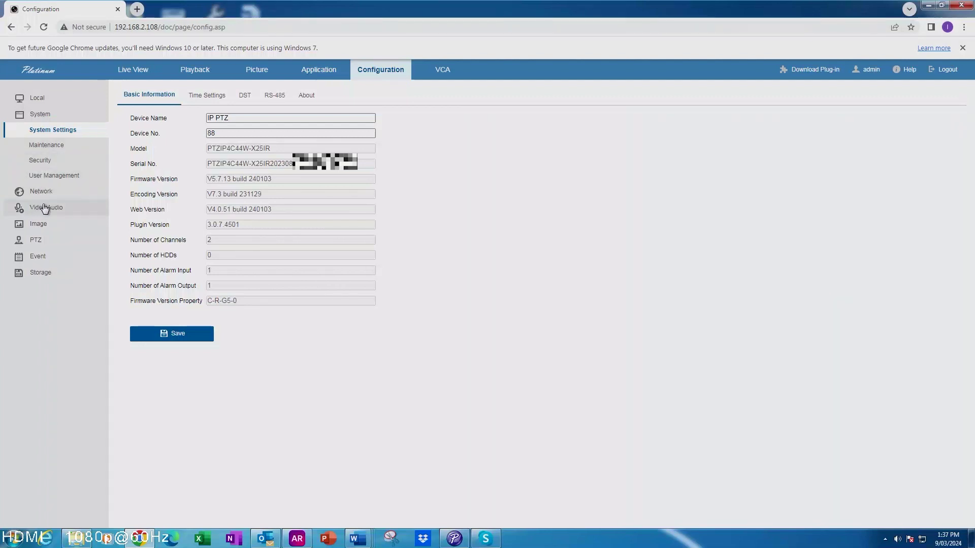
{"action": "left_click", "coordinate": [43, 239]}
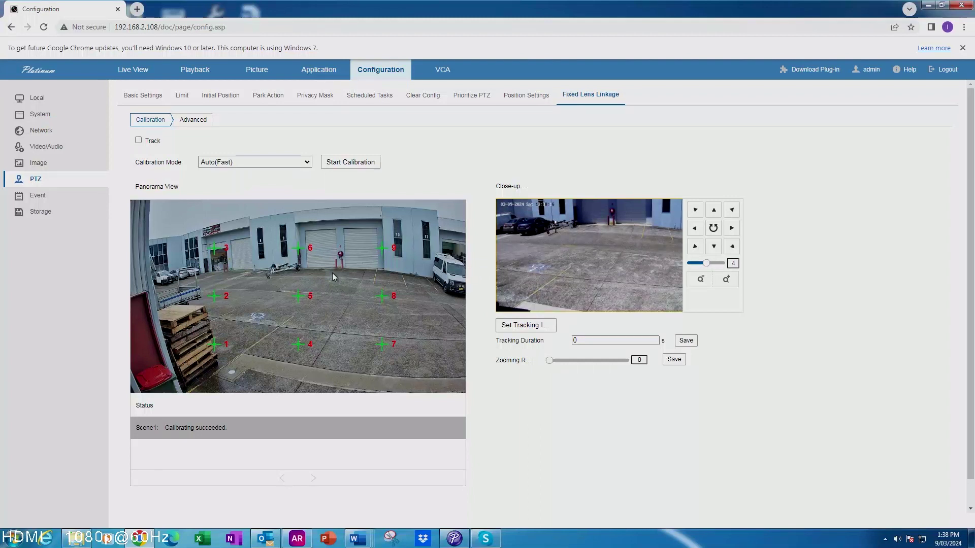
Enable Track and rerun auto calibration with a refreshed panorama until it succeeds.
{"action": "left_click", "coordinate": [138, 141]}
{"action": "left_click", "coordinate": [344, 163]}
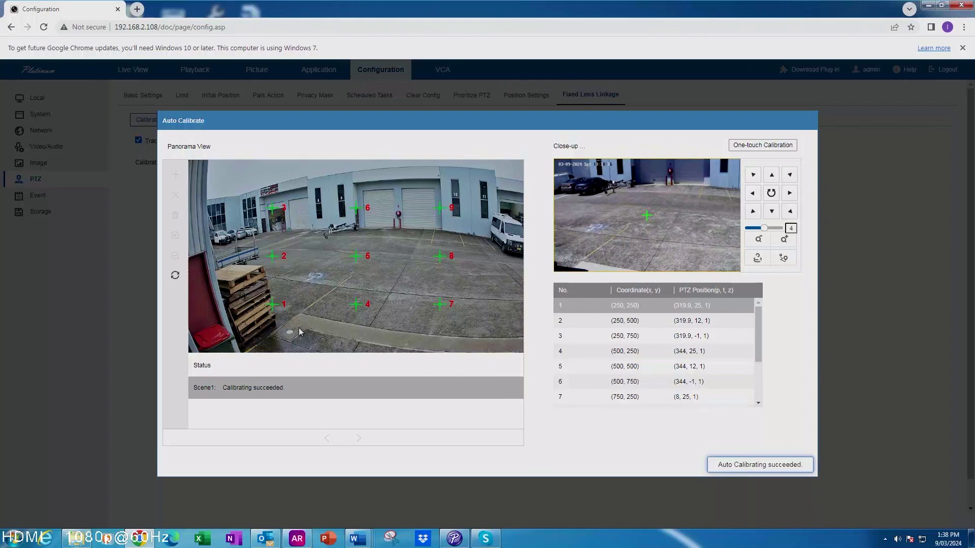
{"action": "left_click", "coordinate": [175, 277]}
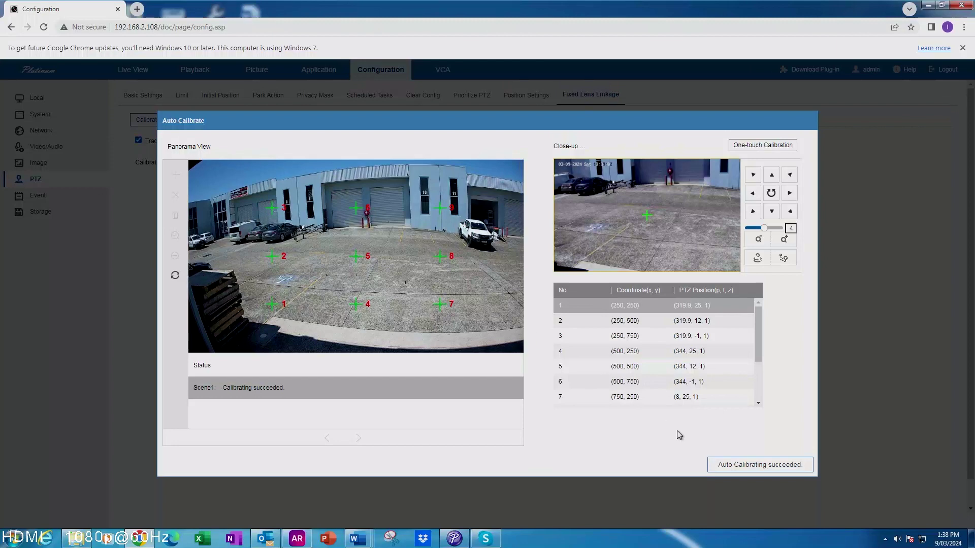
{"action": "left_click", "coordinate": [744, 462]}
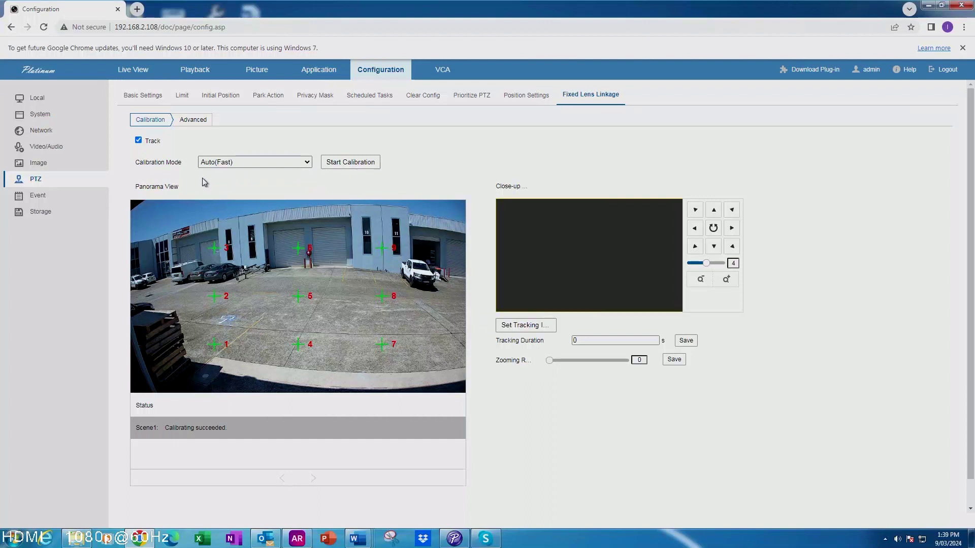
Pan the close-up camera right and save that aim as the tracking position.
{"action": "left_click", "coordinate": [526, 328]}
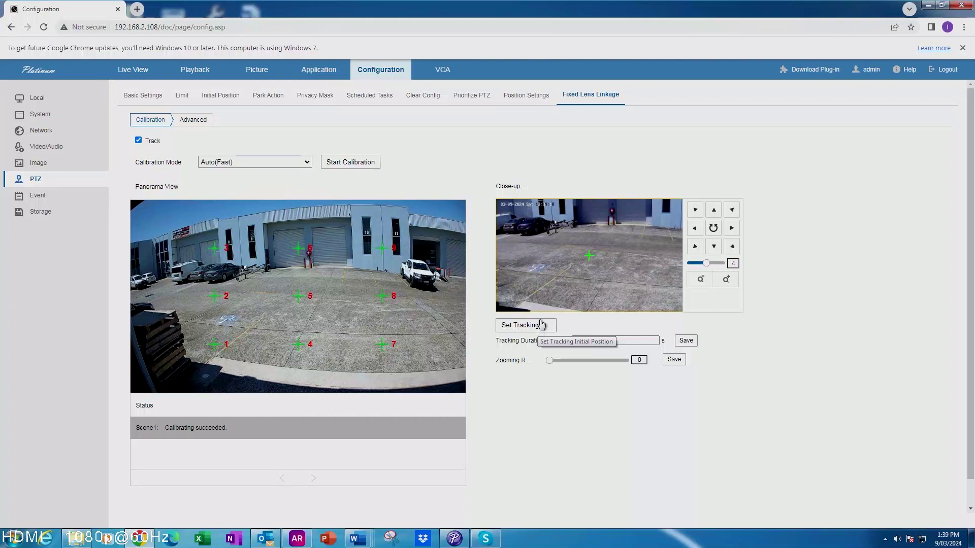
{"action": "left_click", "coordinate": [731, 233]}
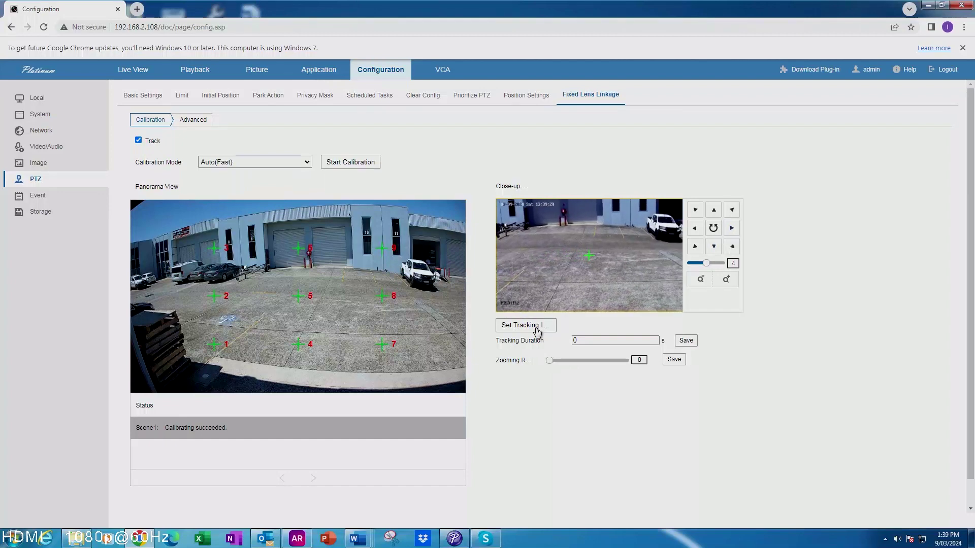
{"action": "left_click", "coordinate": [531, 331]}
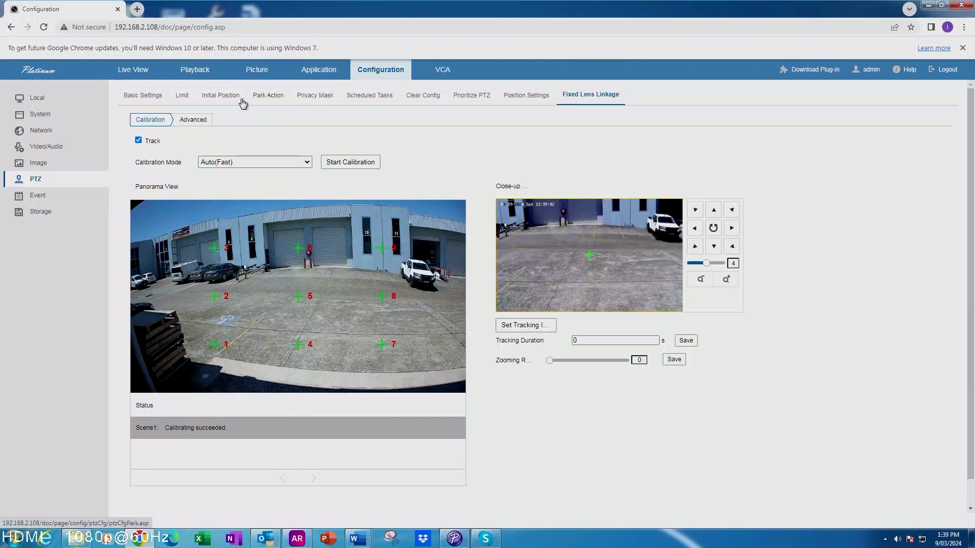
Under Initial Position, select Preset 1, nudge tilt up and down, recall Preset 1, then view Park Action.
{"action": "left_click", "coordinate": [211, 97]}
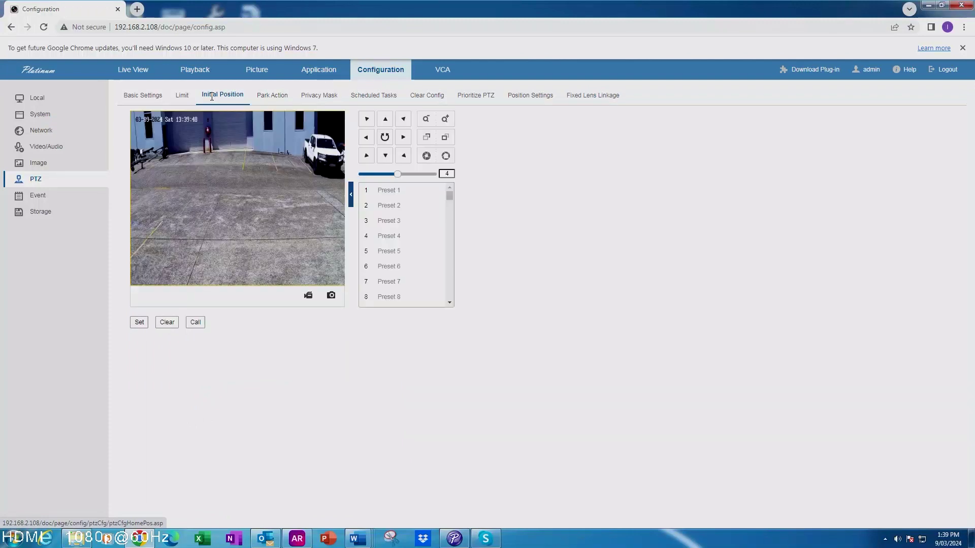
{"action": "left_click", "coordinate": [391, 192]}
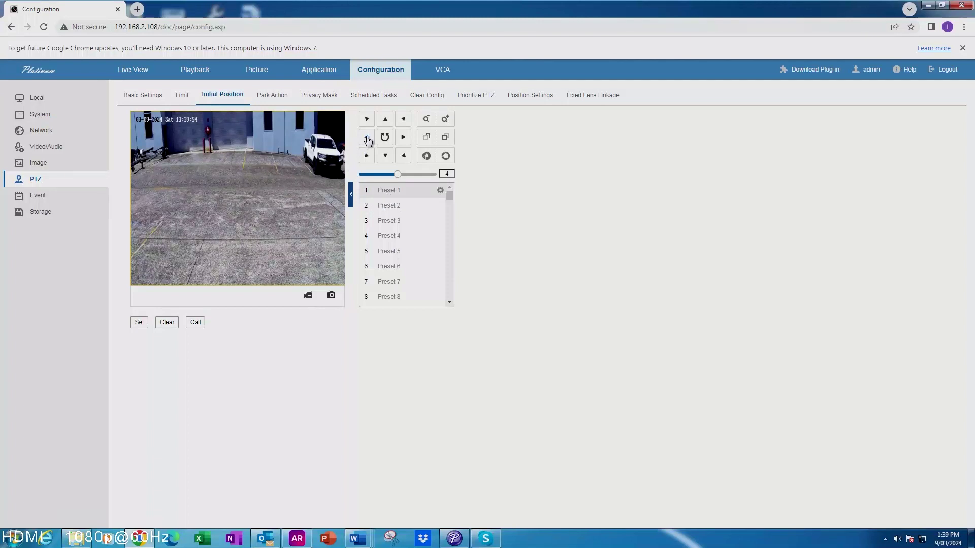
{"action": "left_click", "coordinate": [386, 120]}
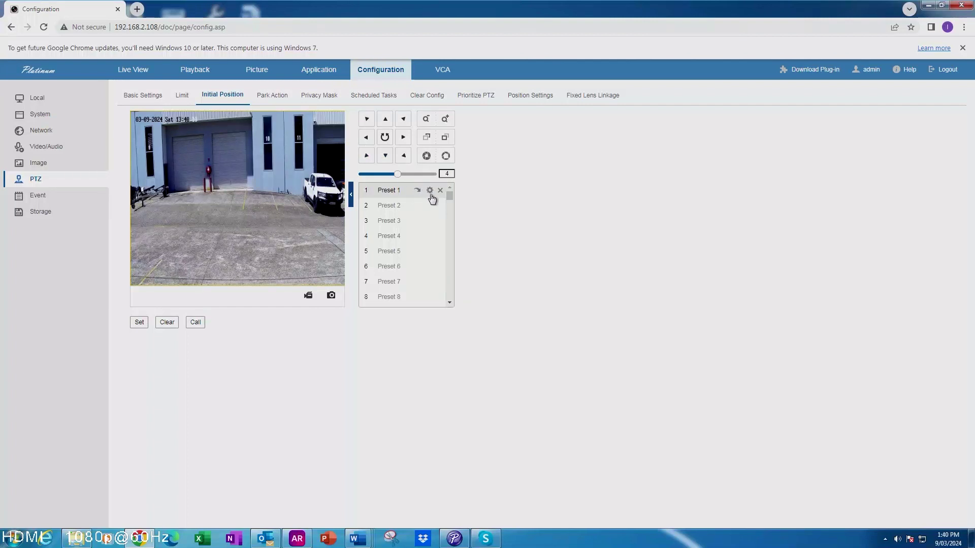
{"action": "left_click", "coordinate": [387, 159]}
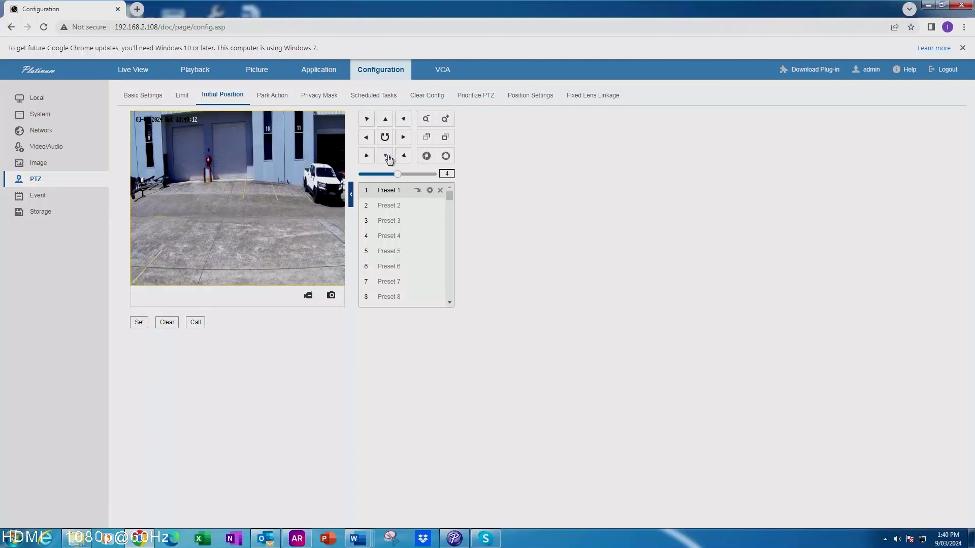
{"action": "left_click", "coordinate": [417, 191]}
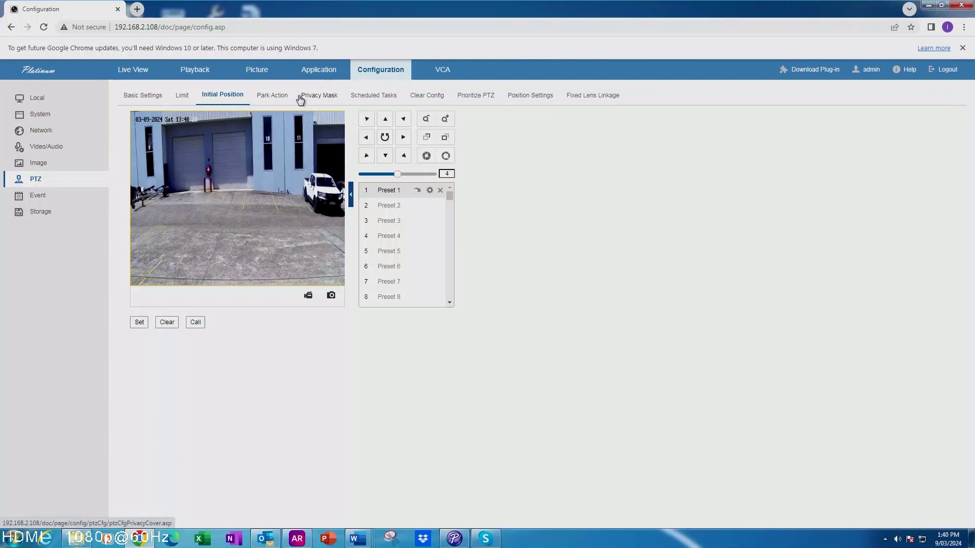
{"action": "left_click", "coordinate": [279, 97]}
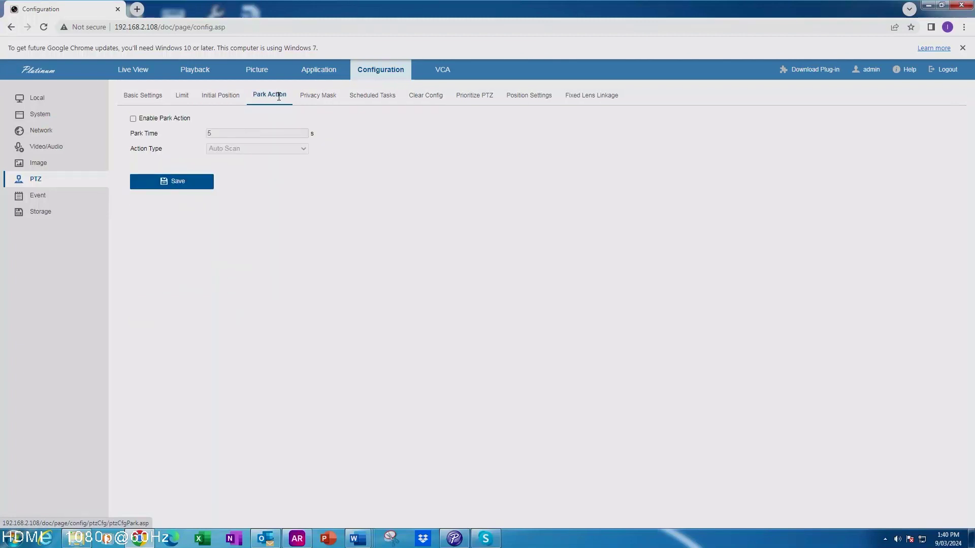
Enable park action going to Preset 1 after 5 seconds, save, then switch to Live View.
{"action": "left_click", "coordinate": [133, 118]}
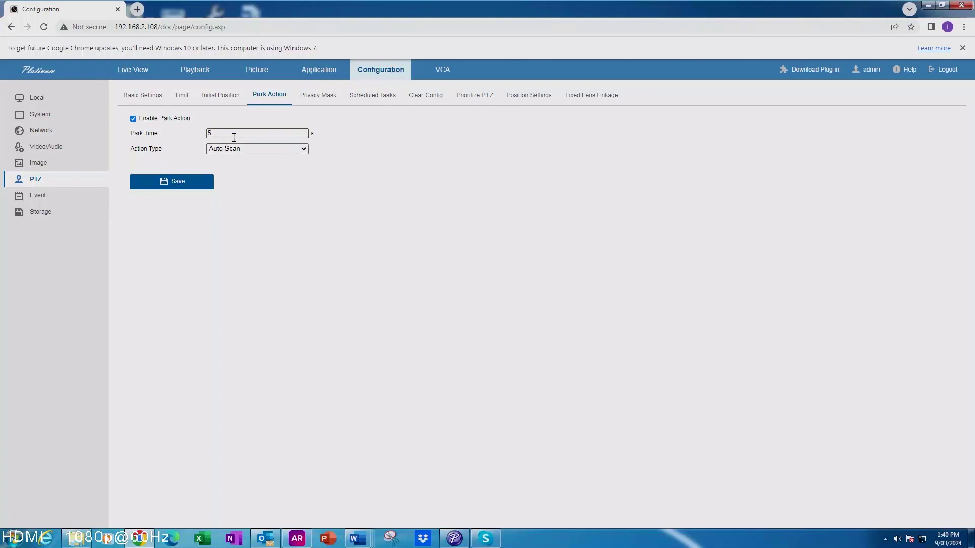
{"action": "left_click", "coordinate": [303, 150]}
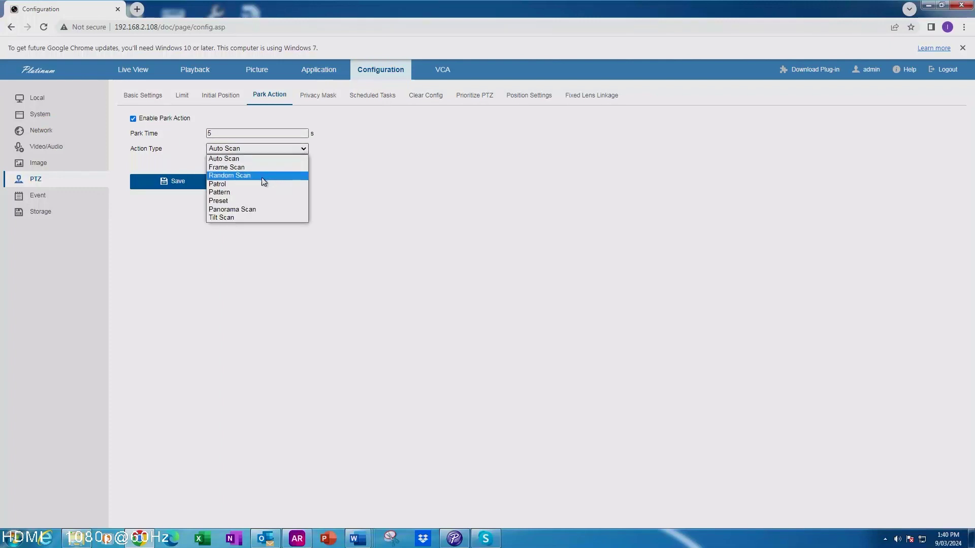
{"action": "left_click", "coordinate": [252, 200]}
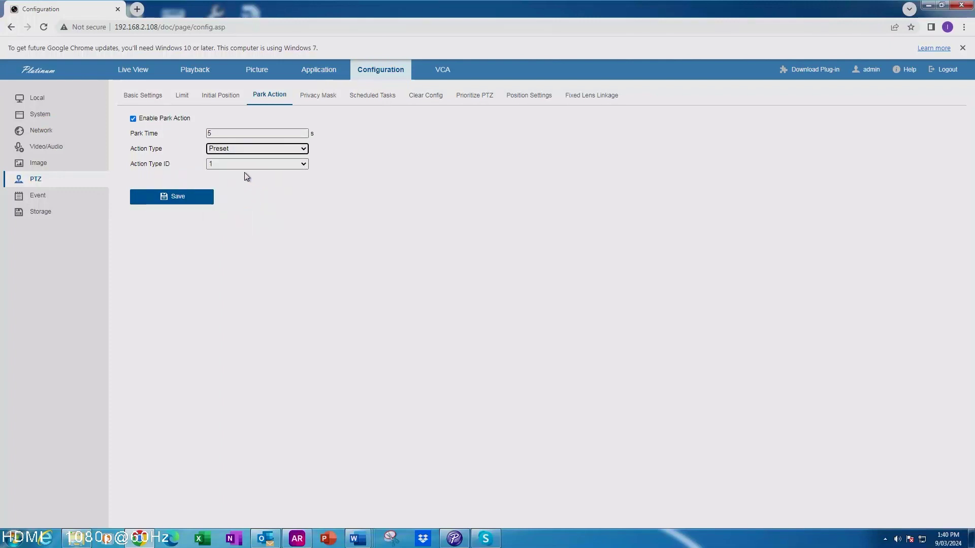
{"action": "left_click", "coordinate": [181, 201]}
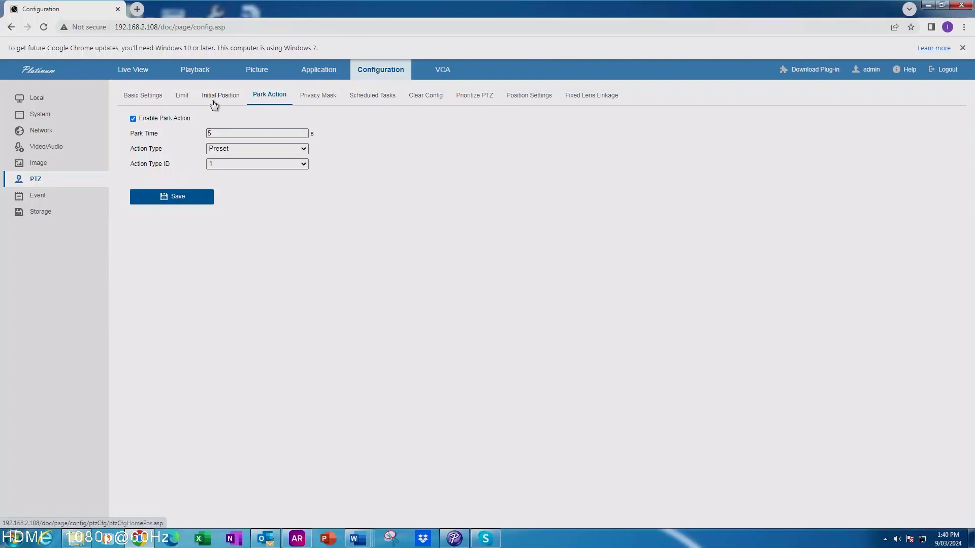
{"action": "left_click", "coordinate": [134, 75]}
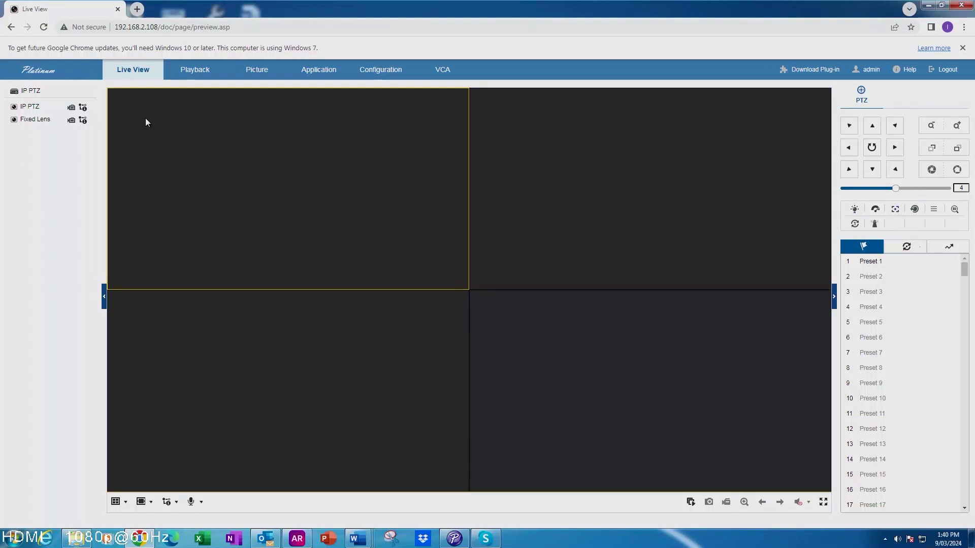
Start the IP PTZ live feed, pan right and left while recalling Preset 1, then return to Configuration.
{"action": "left_click", "coordinate": [17, 108]}
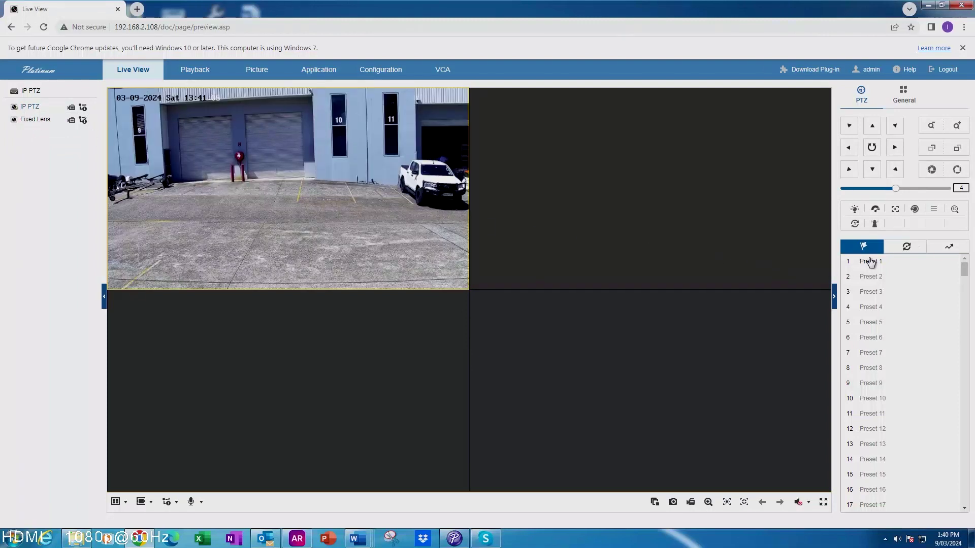
{"action": "mouse_move", "coordinate": [900, 265]}
{"action": "left_click", "coordinate": [932, 262]}
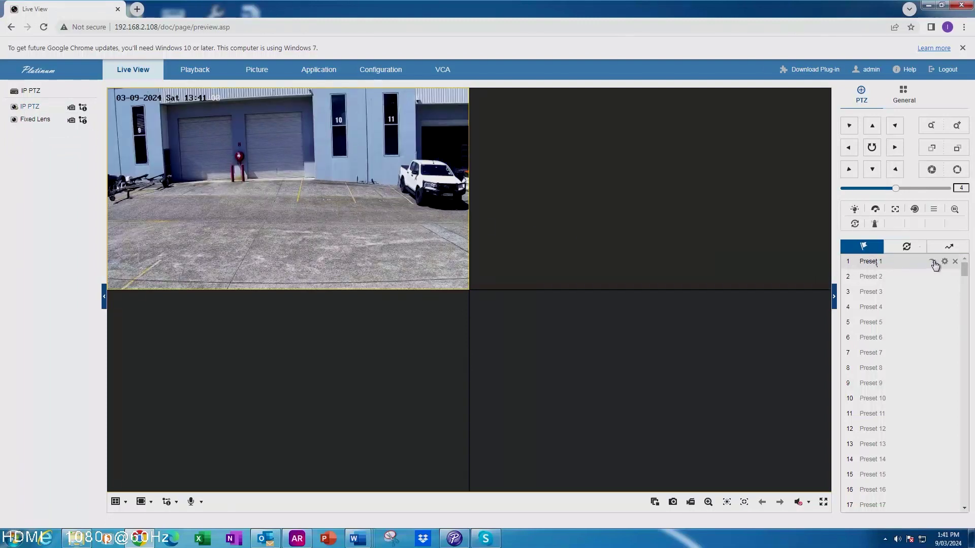
{"action": "left_click", "coordinate": [891, 150]}
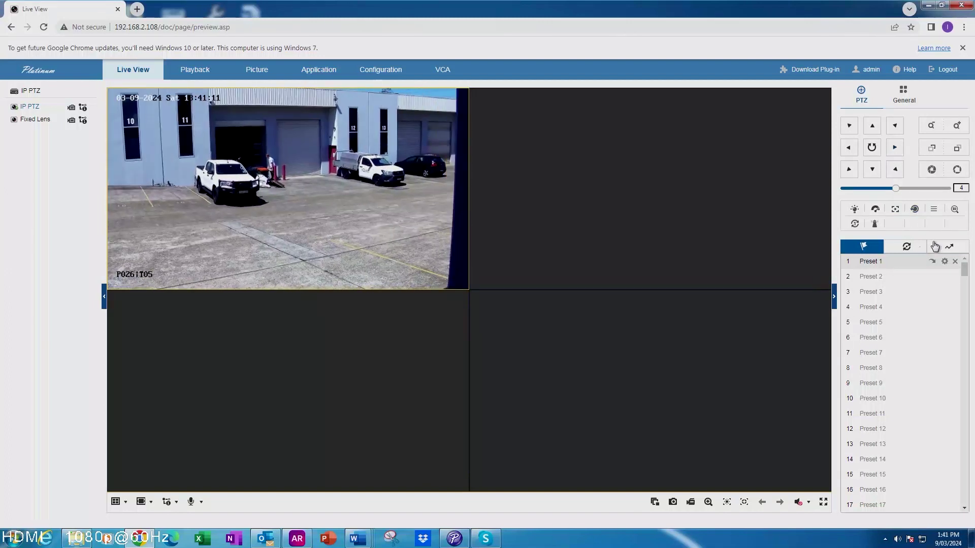
{"action": "left_click", "coordinate": [934, 264]}
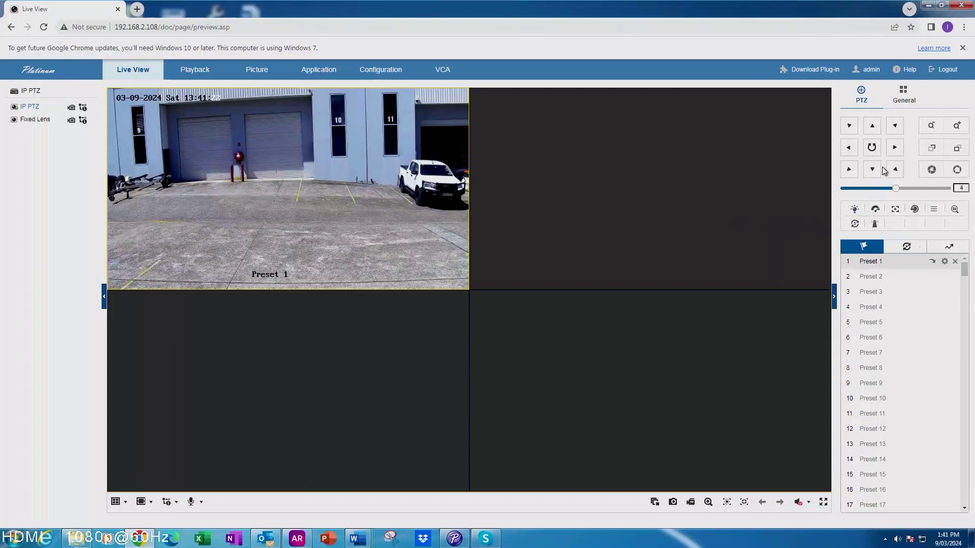
{"action": "left_click", "coordinate": [892, 151]}
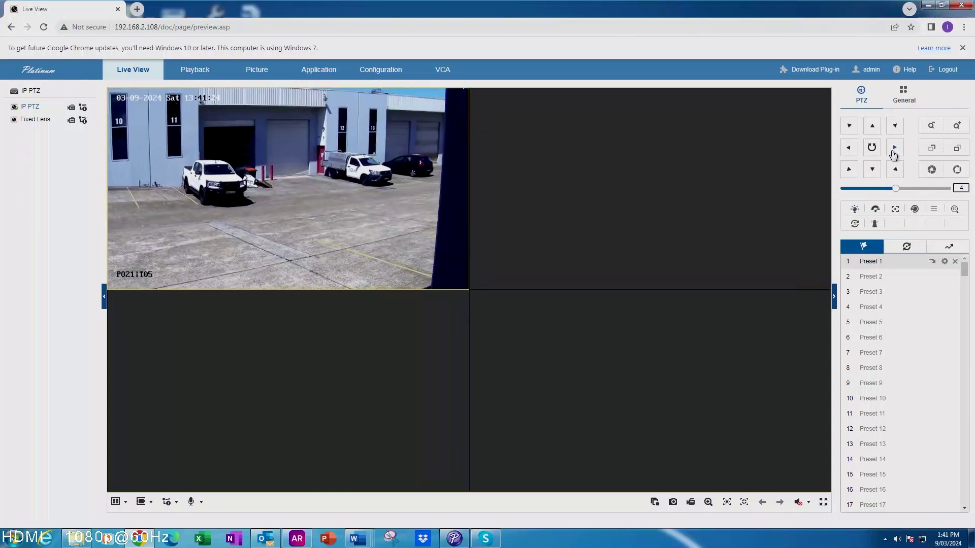
{"action": "left_click", "coordinate": [848, 152]}
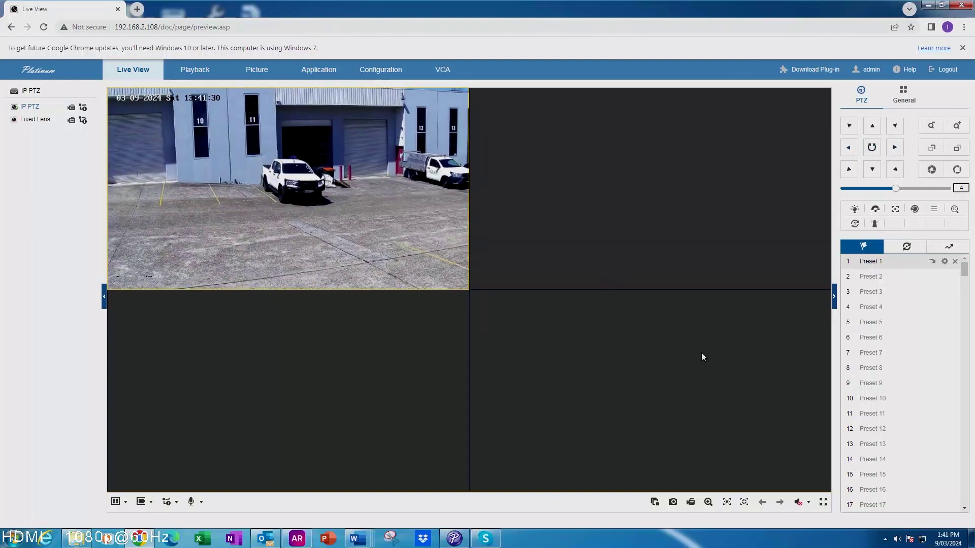
{"action": "left_click", "coordinate": [933, 262]}
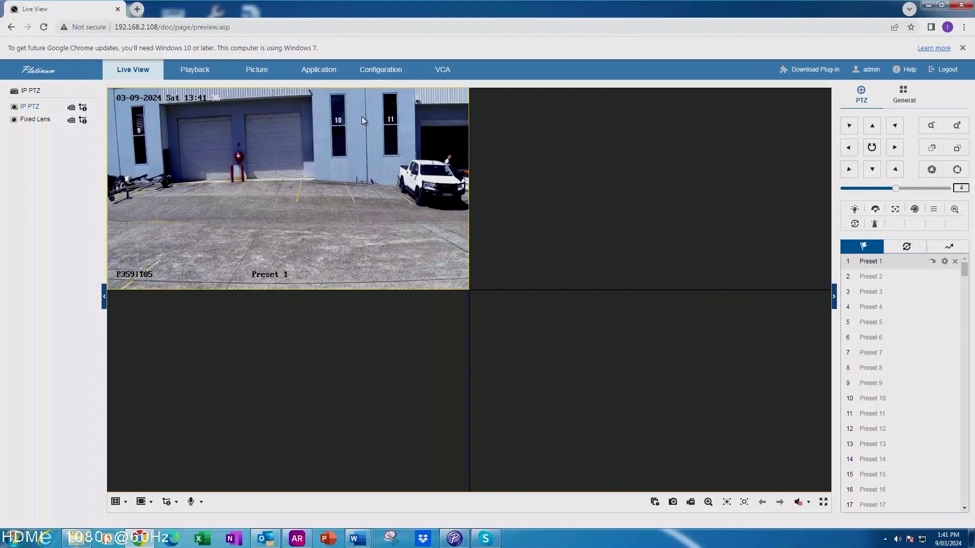
{"action": "left_click", "coordinate": [381, 71]}
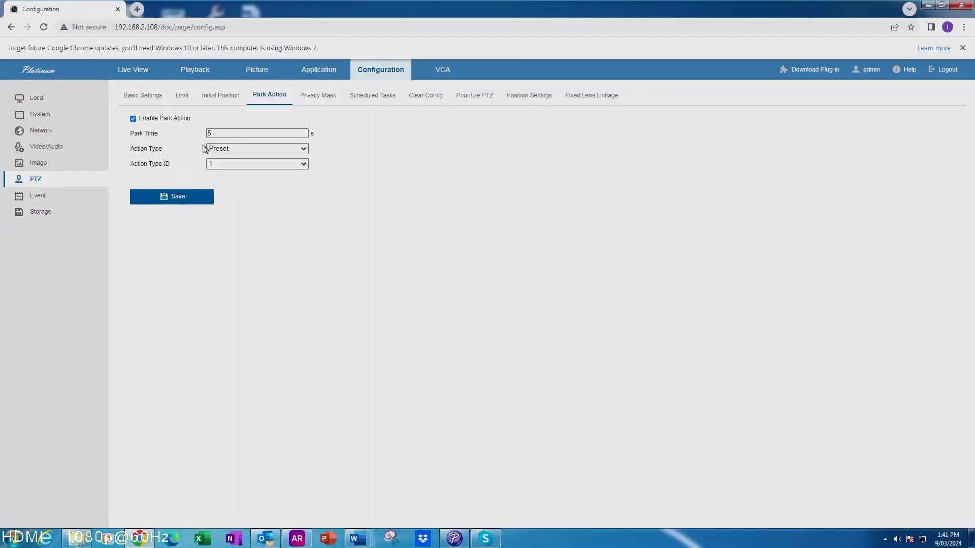
Highlight the 5-second Park Time, then revisit the Initial Position and Fixed Lens Linkage pages.
{"action": "double_click", "coordinate": [221, 134]}
{"action": "double_click", "coordinate": [208, 133]}
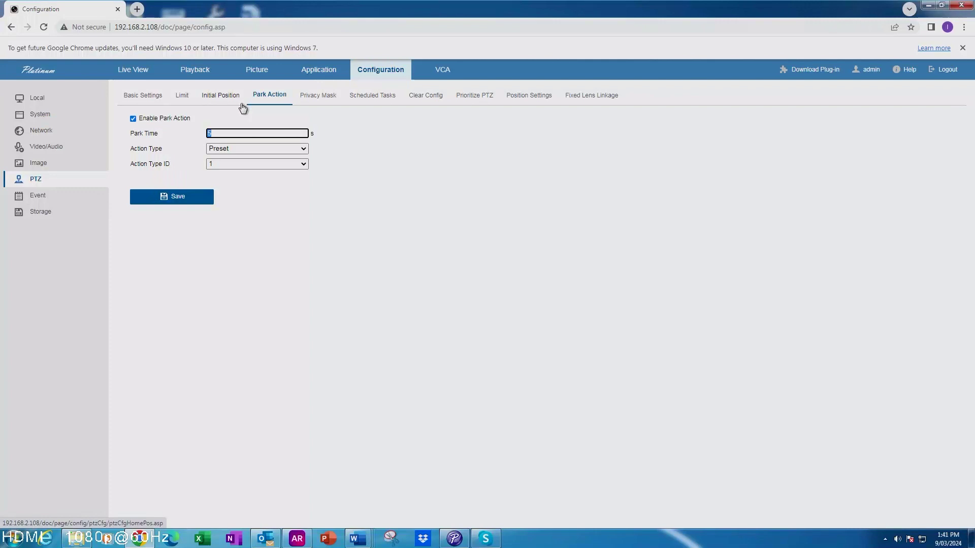
{"action": "left_click", "coordinate": [223, 96]}
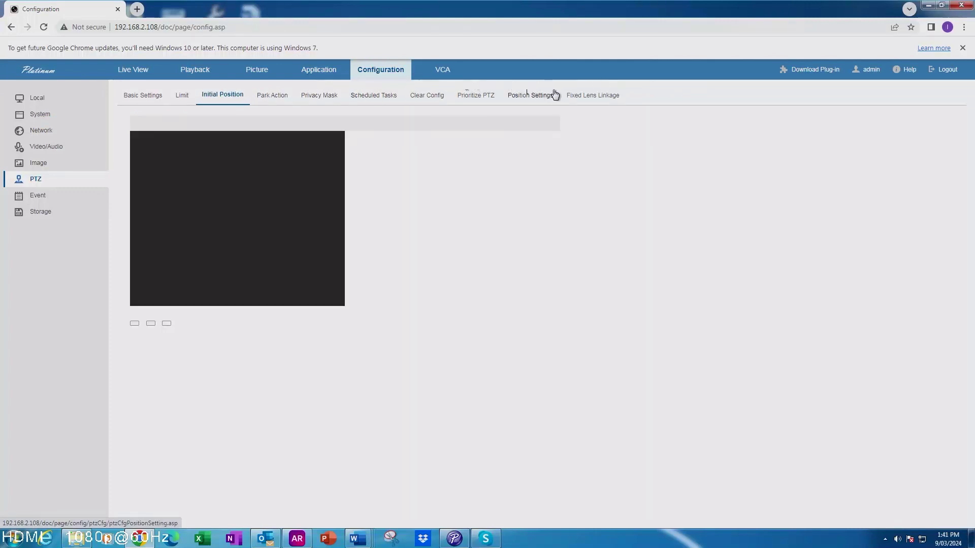
{"action": "left_click", "coordinate": [584, 96]}
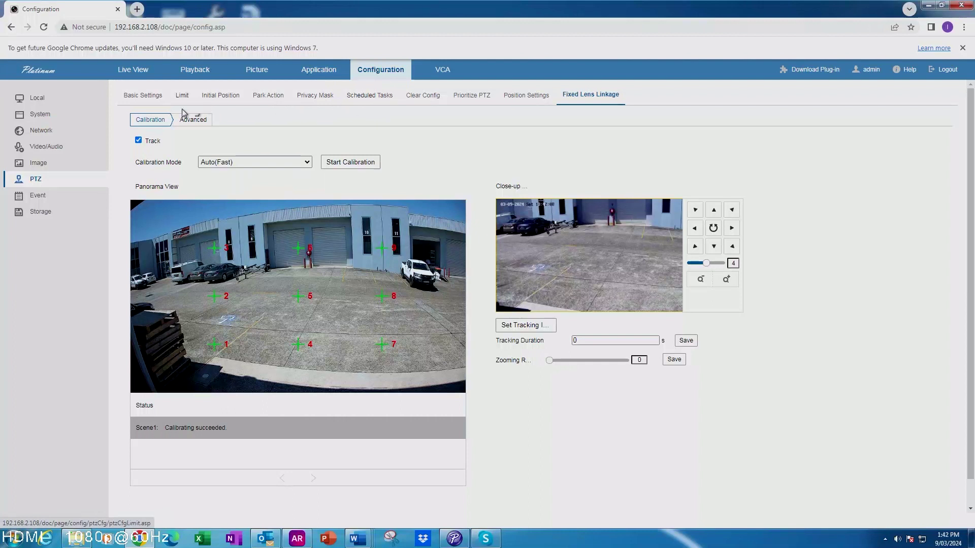
Browse the Event section's Smart Event and Basic Event settings pages.
{"action": "left_click", "coordinate": [44, 202]}
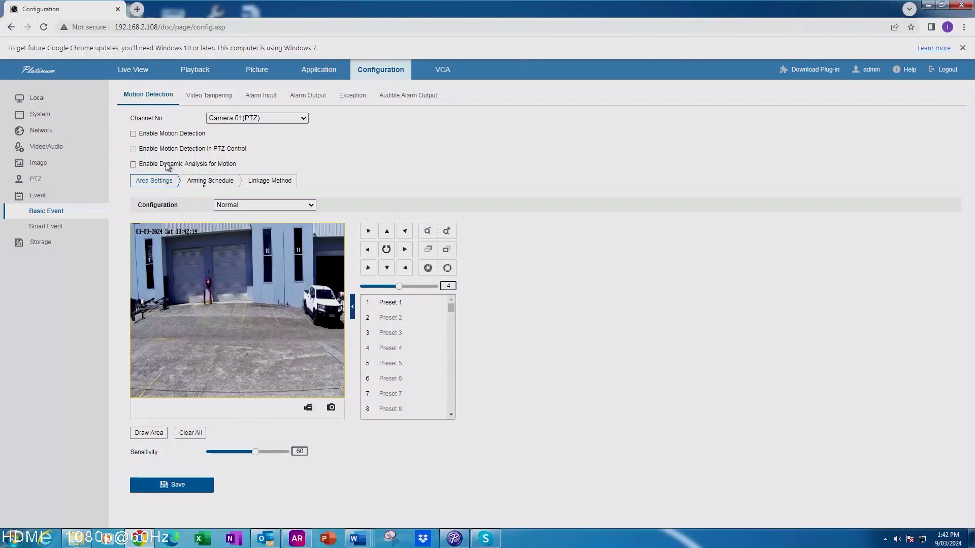
{"action": "left_click", "coordinate": [52, 227]}
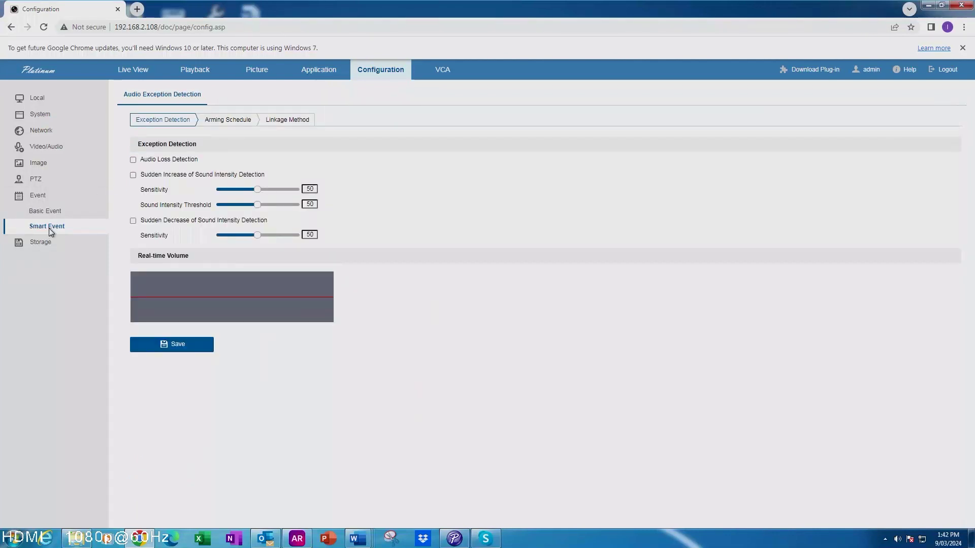
{"action": "left_click", "coordinate": [34, 214]}
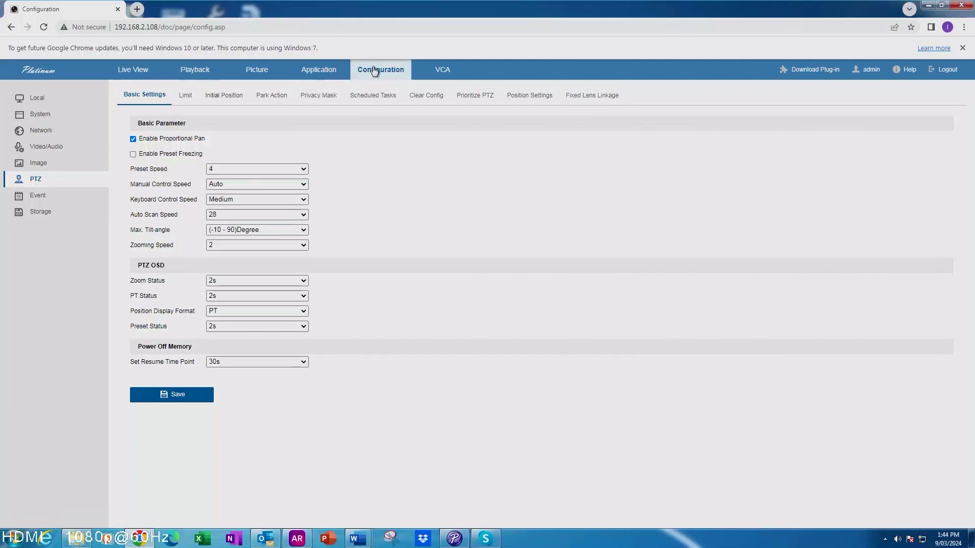
On the VCA Resource page, switch Camera1 (PTZ) from Smart Event to Face Recognition.
{"action": "left_click", "coordinate": [443, 71]}
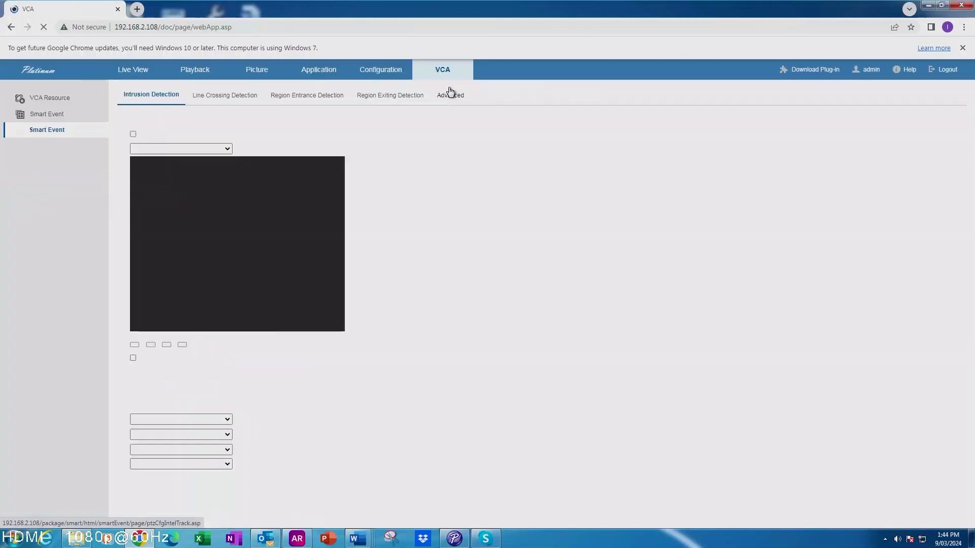
{"action": "left_click", "coordinate": [54, 99]}
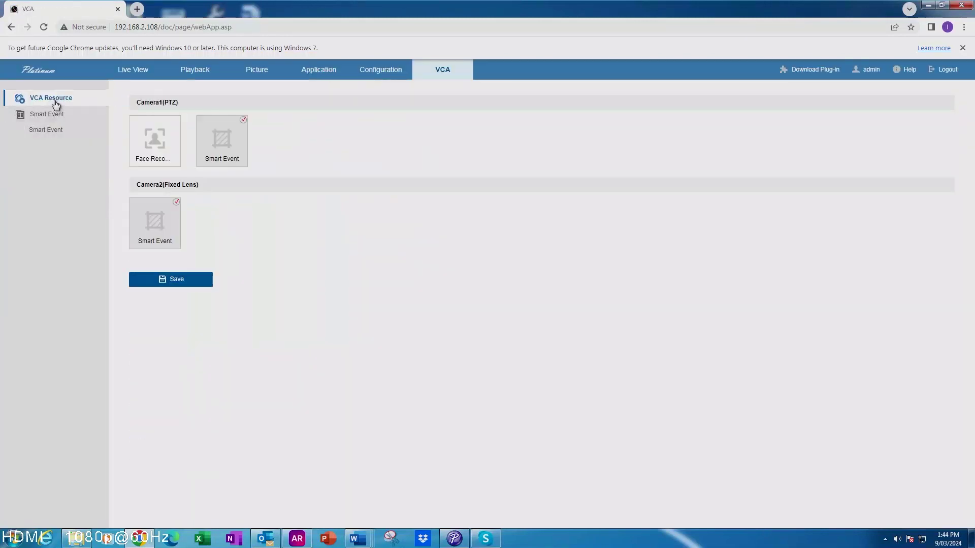
{"action": "left_click", "coordinate": [155, 140]}
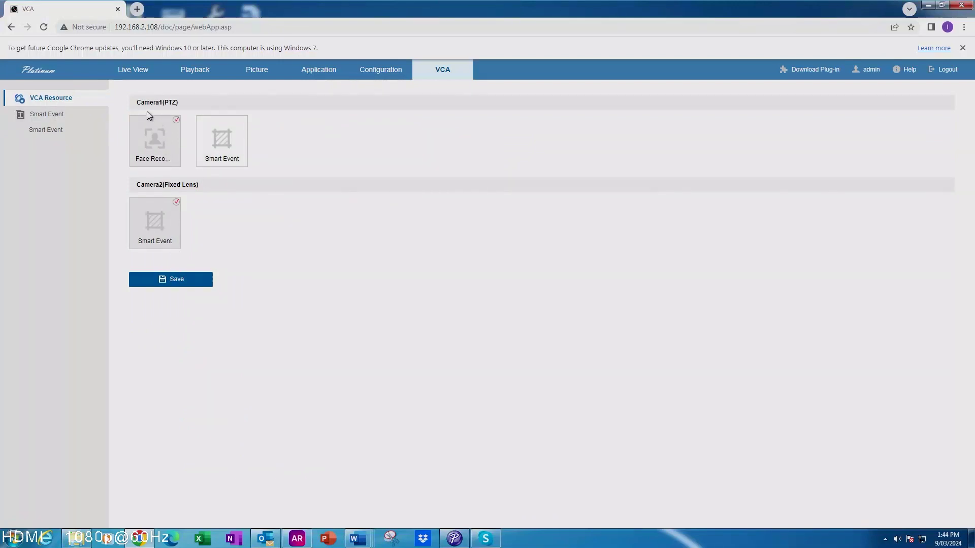
Save the VCA resource change, confirm the reboot, and log back in to Live View.
{"action": "left_click", "coordinate": [173, 282]}
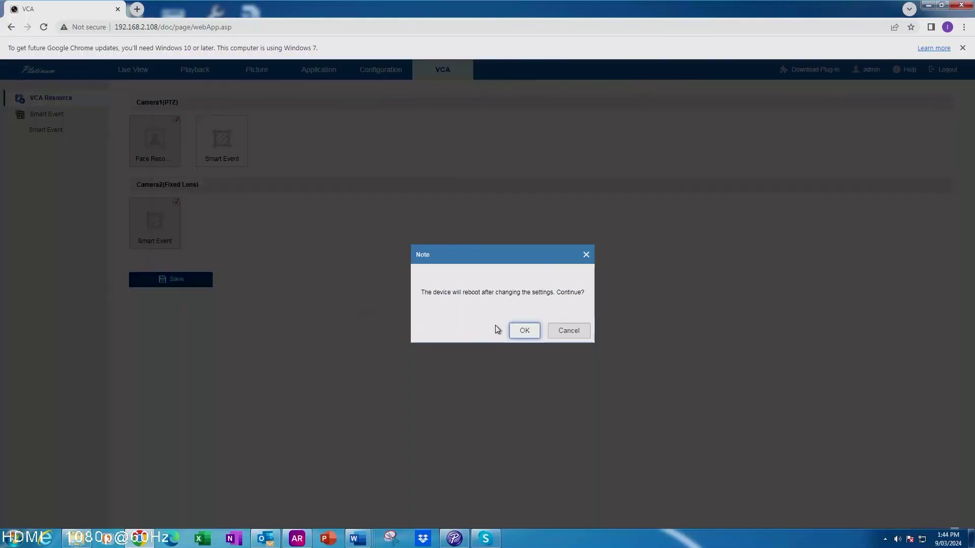
{"action": "left_click", "coordinate": [525, 336]}
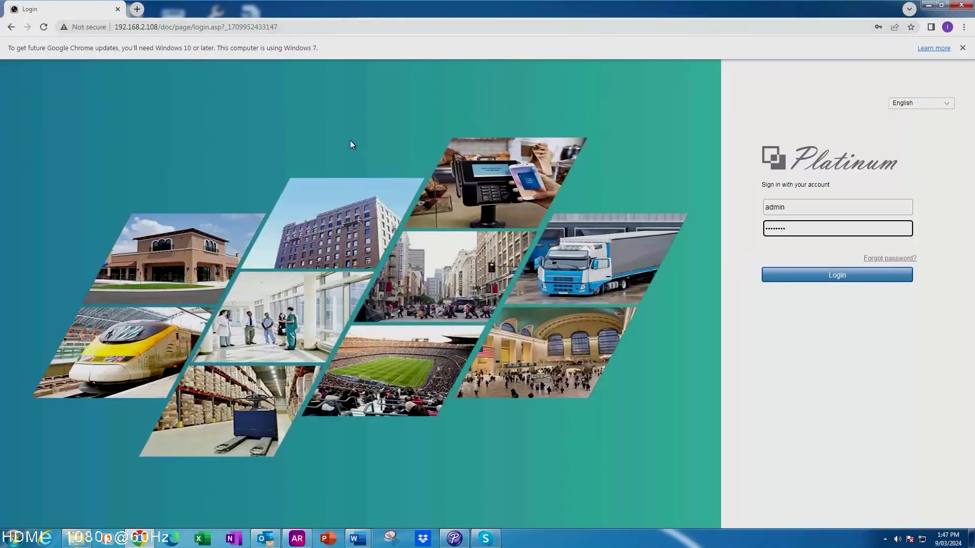
{"action": "left_click", "coordinate": [782, 275]}
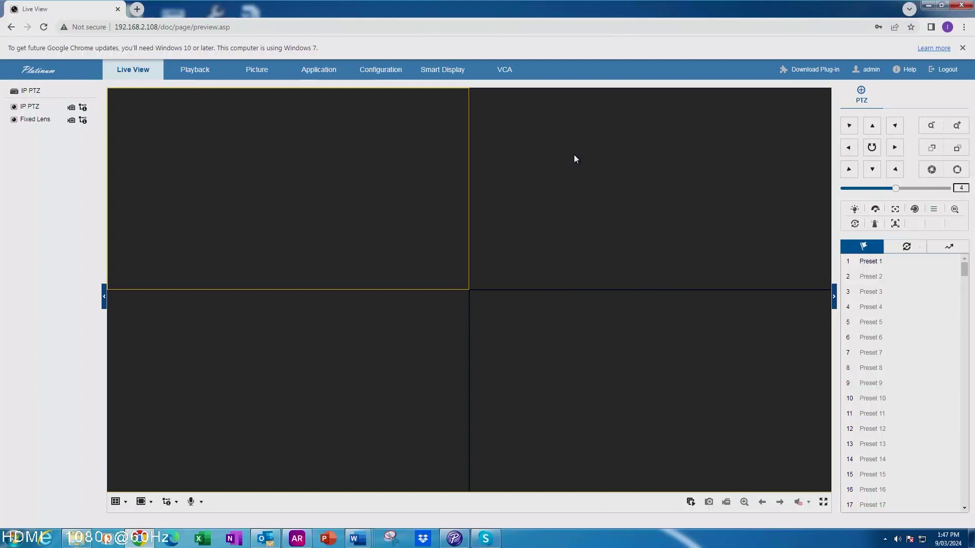
Go to VCA > Smart Event to reach the Intrusion Detection page.
{"action": "left_click", "coordinate": [507, 75]}
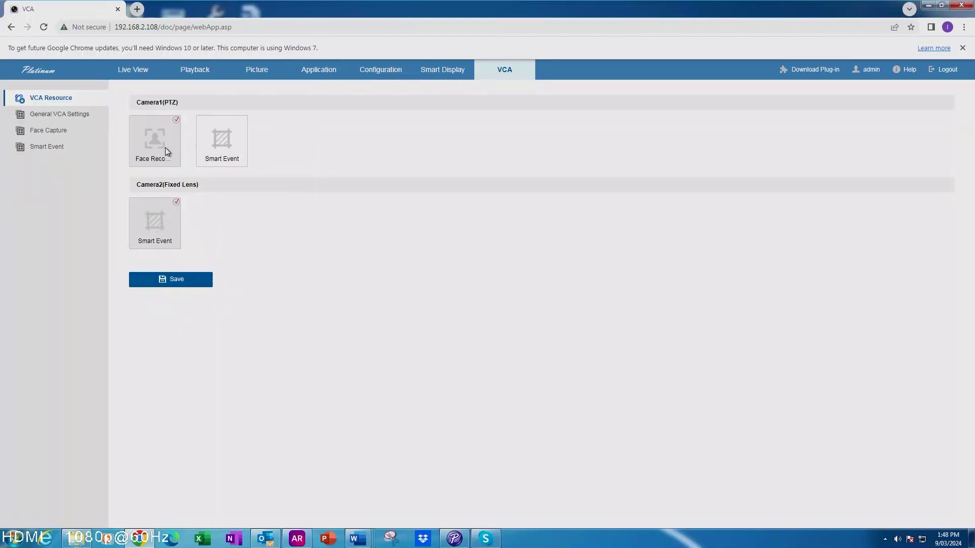
{"action": "left_click", "coordinate": [48, 149]}
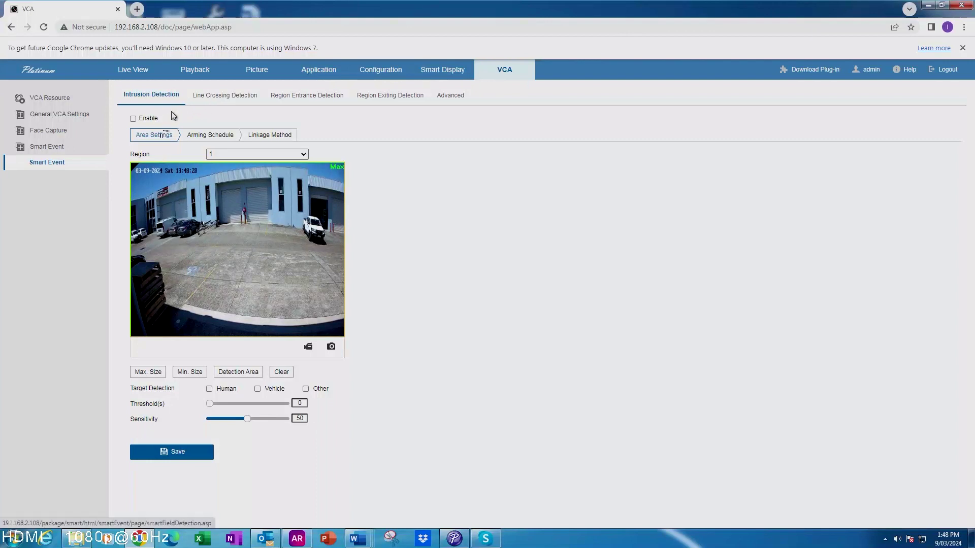
Enable intrusion detection, draw region 1's four-corner area, tick Human and Vehicle, and save.
{"action": "left_click", "coordinate": [133, 119]}
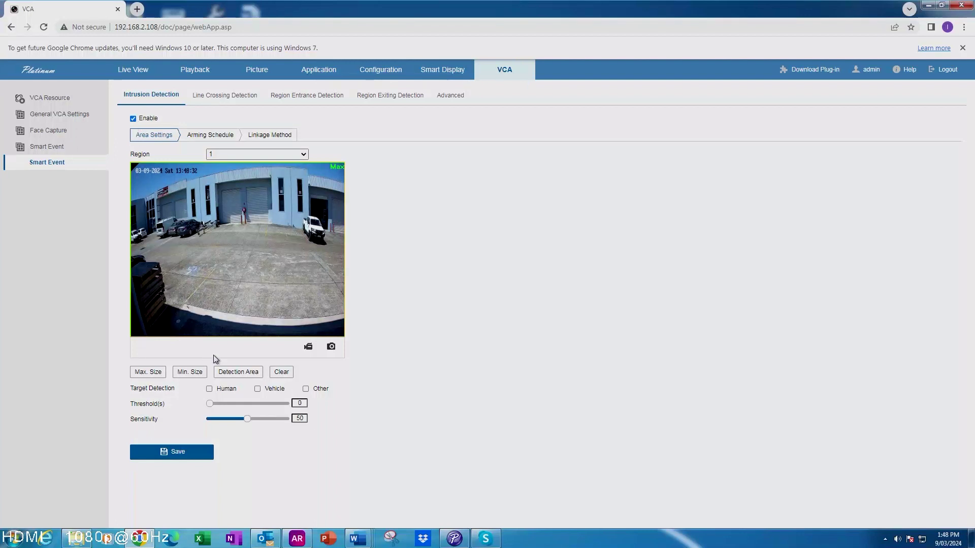
{"action": "left_click", "coordinate": [164, 274]}
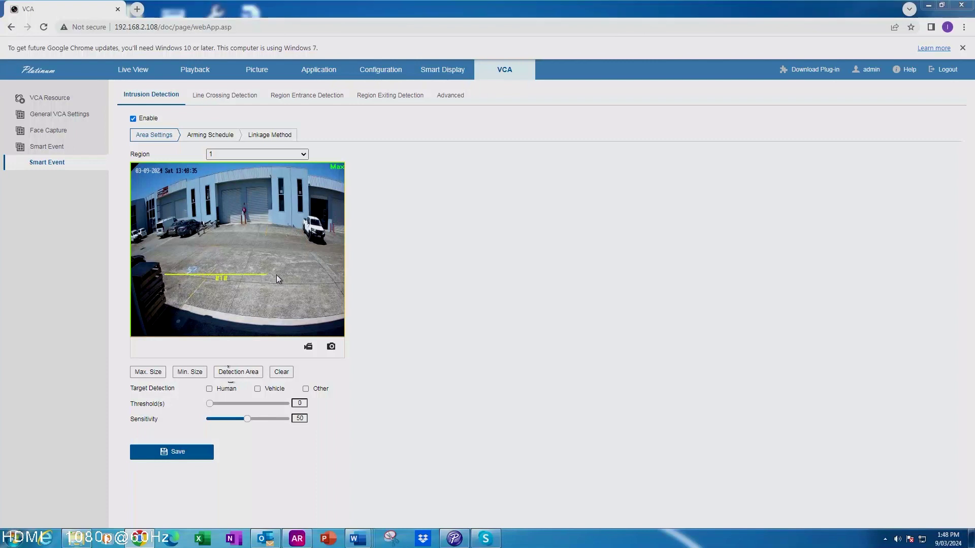
{"action": "left_click", "coordinate": [332, 273]}
{"action": "left_click", "coordinate": [331, 332]}
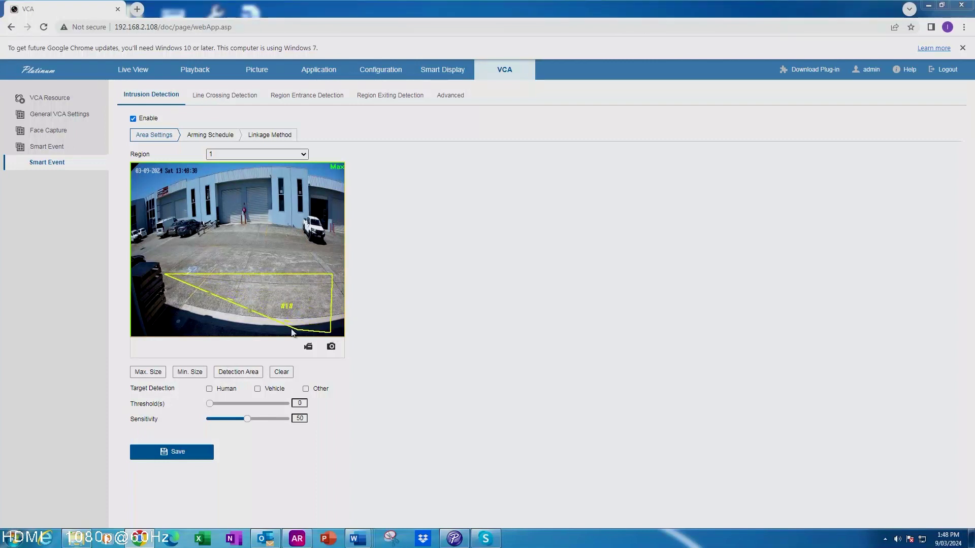
{"action": "left_click", "coordinate": [162, 325]}
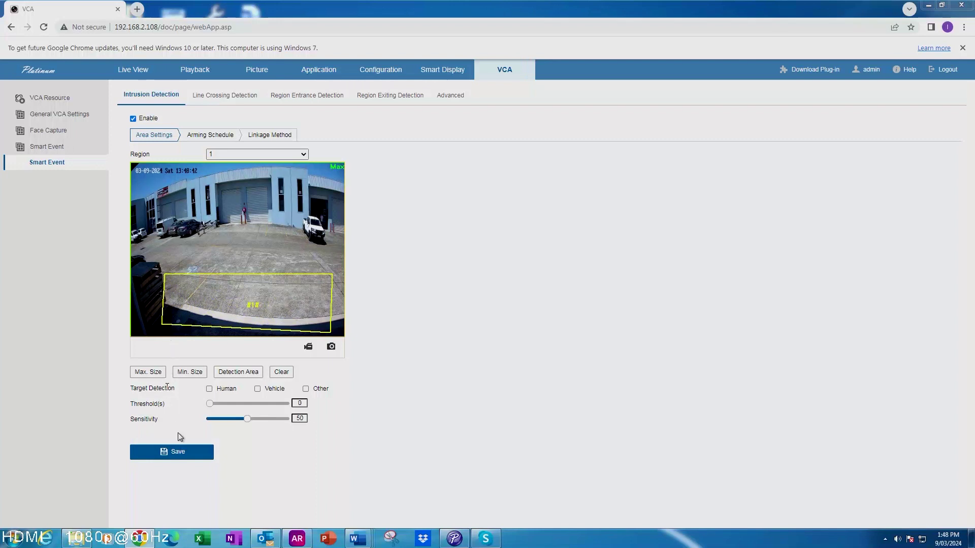
{"action": "left_click", "coordinate": [209, 389]}
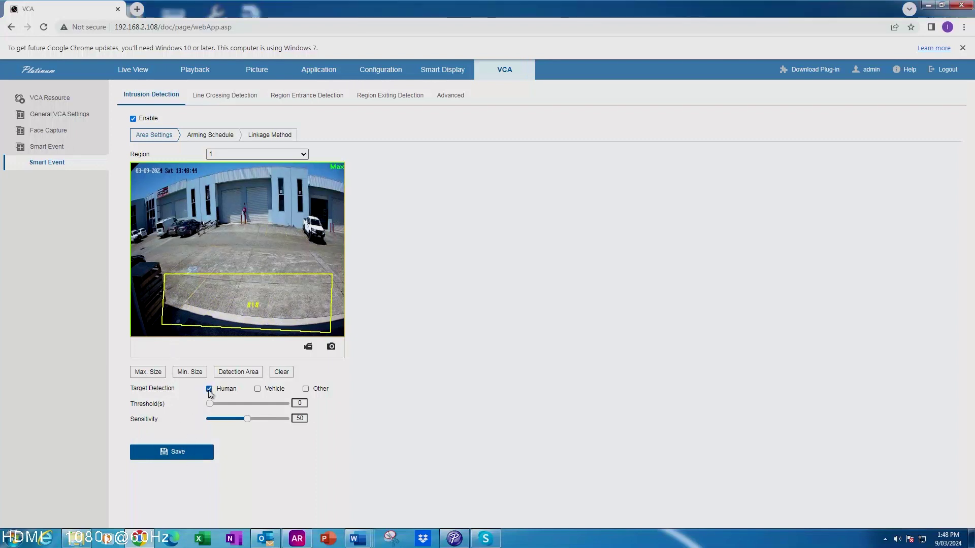
{"action": "left_click", "coordinate": [258, 389]}
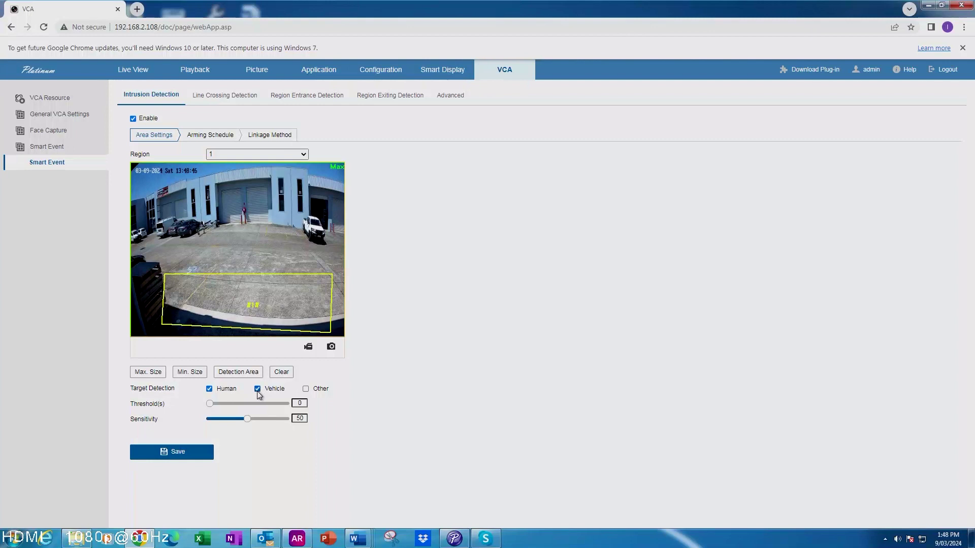
{"action": "left_click", "coordinate": [171, 451]}
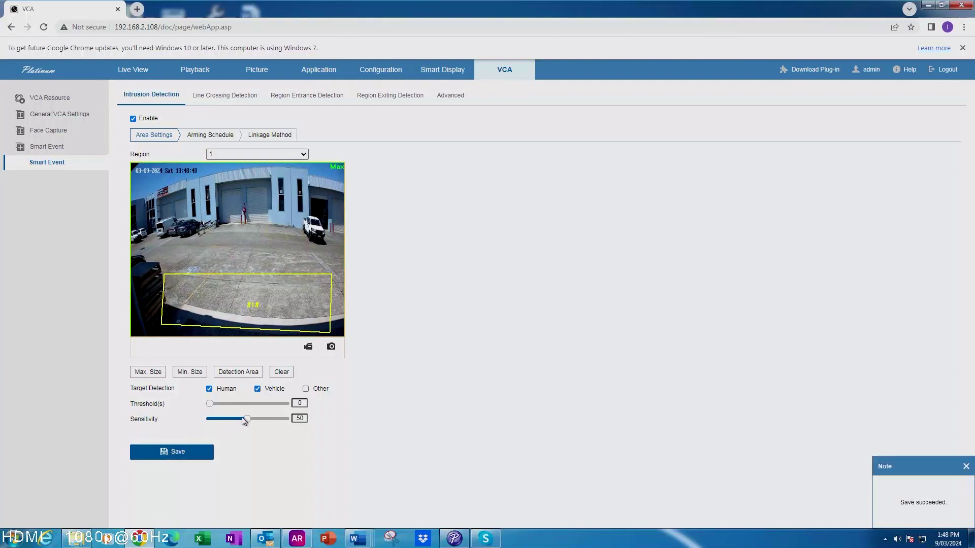
Draw region 1's maximum and minimum target size boxes and save them.
{"action": "left_click", "coordinate": [157, 377]}
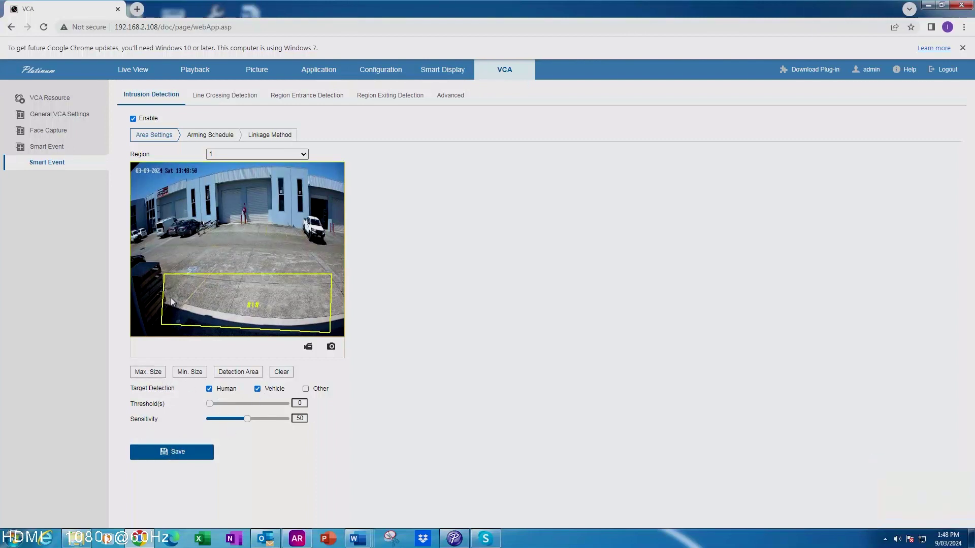
{"action": "left_click_drag", "start_coordinate": [172, 277], "coordinate": [183, 297]}
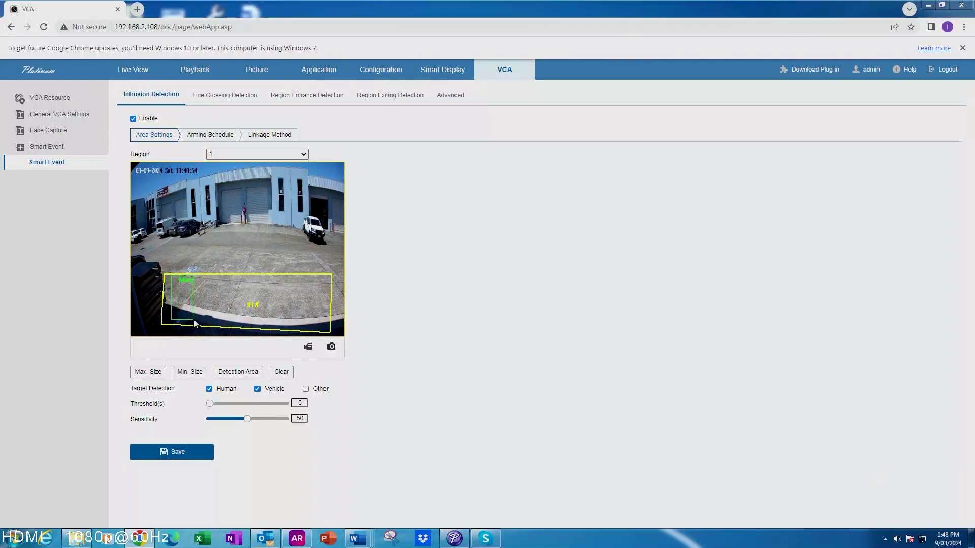
{"action": "left_click", "coordinate": [196, 372]}
{"action": "left_click_drag", "start_coordinate": [210, 279], "coordinate": [220, 296]}
{"action": "left_click", "coordinate": [177, 451]}
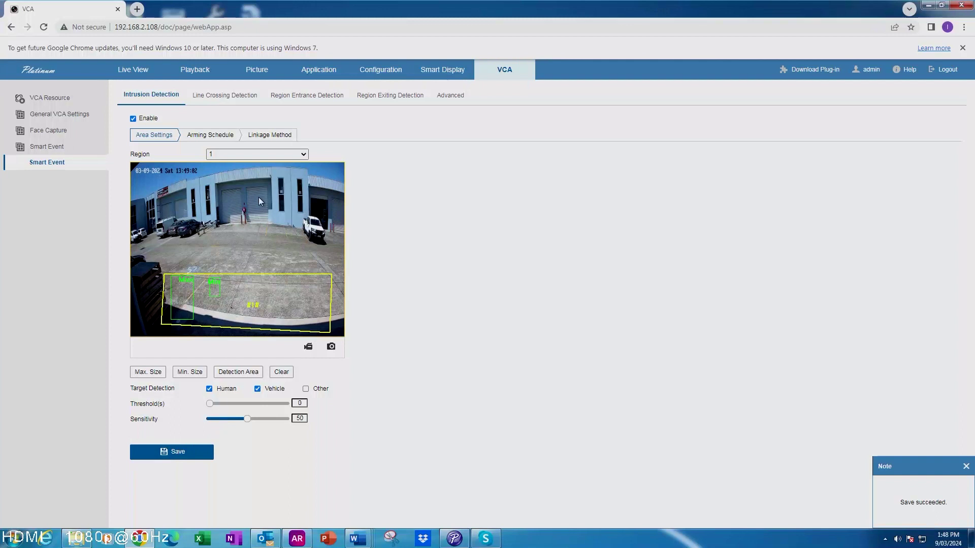
{"action": "left_click", "coordinate": [303, 153]}
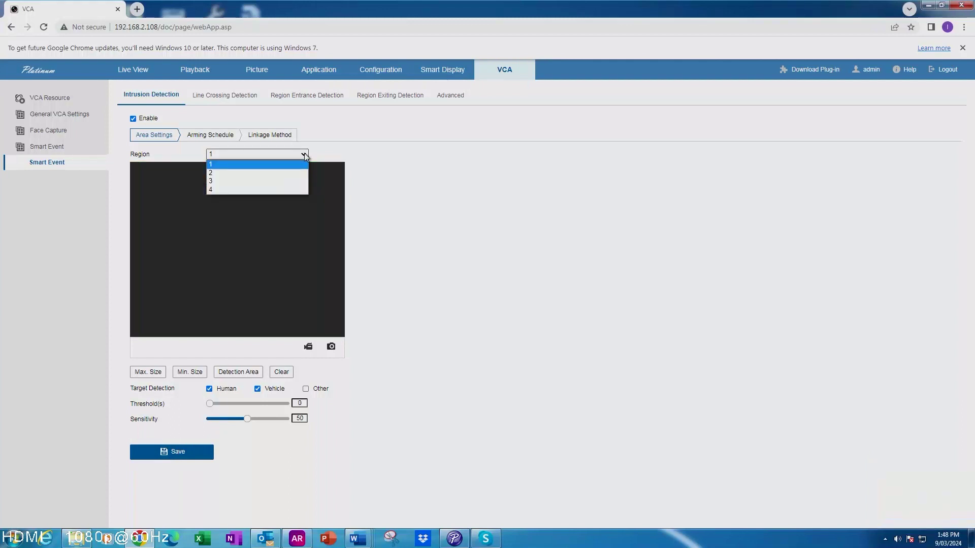
Switch to Region 2 and draw its four-sided detection area along the building front.
{"action": "left_click", "coordinate": [263, 173]}
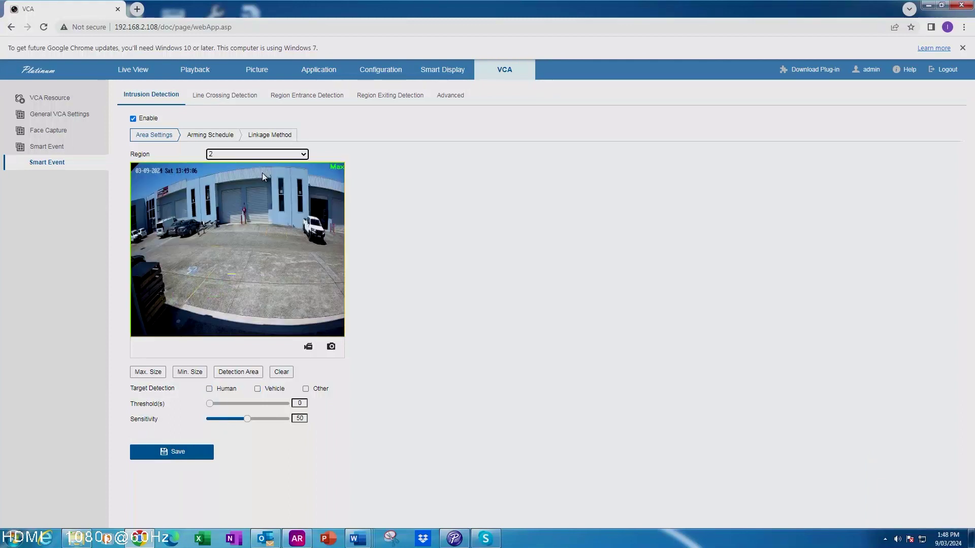
{"action": "left_click", "coordinate": [229, 374]}
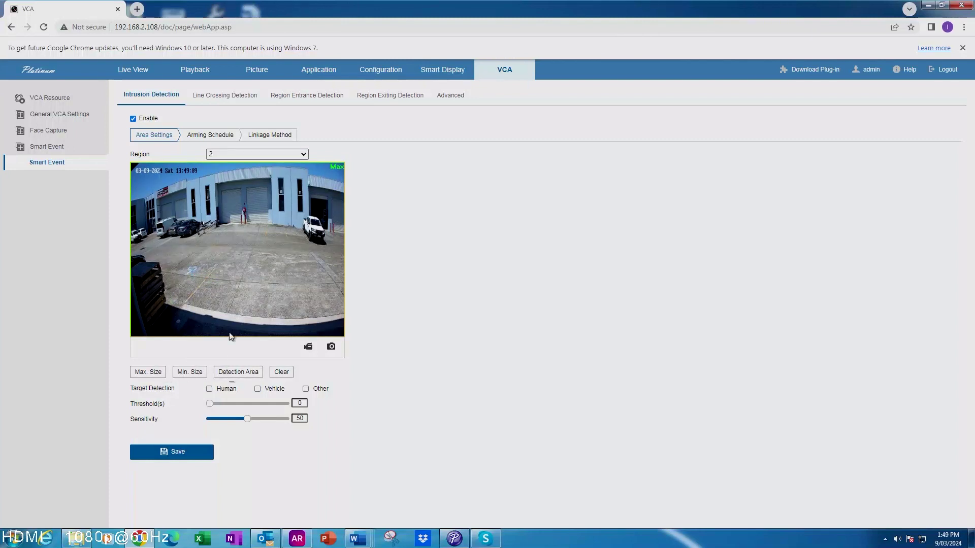
{"action": "left_click", "coordinate": [182, 204]}
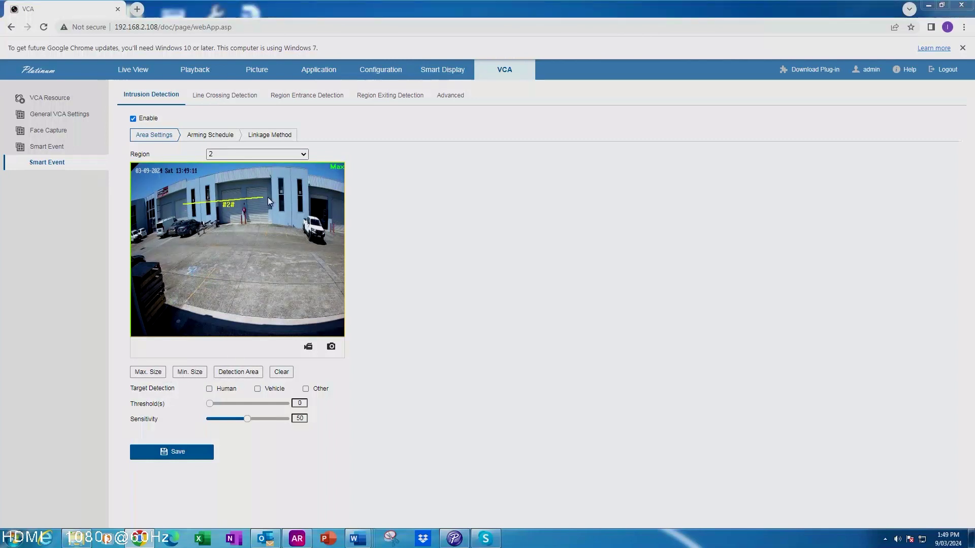
{"action": "left_click", "coordinate": [318, 205]}
{"action": "left_click", "coordinate": [324, 246]}
{"action": "left_click", "coordinate": [194, 238]}
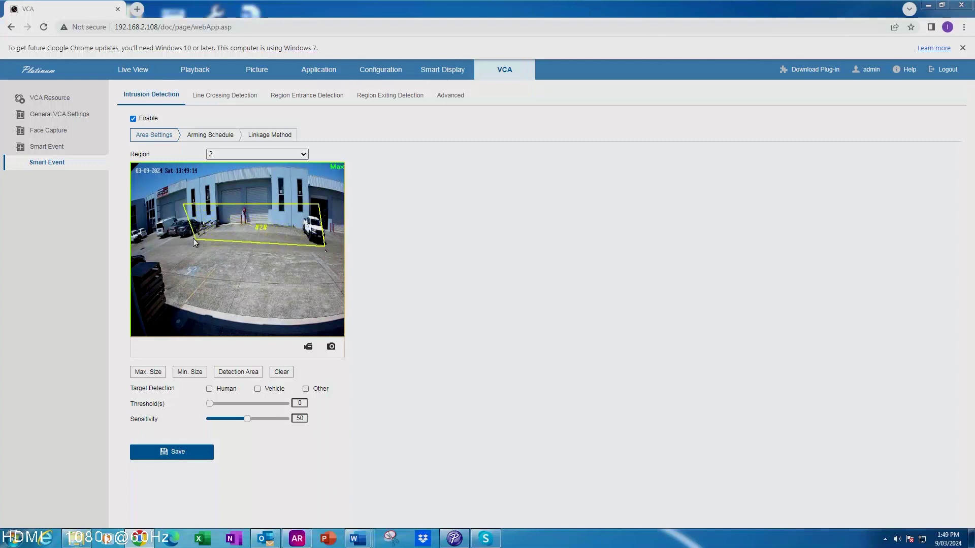
{"action": "left_click_drag", "start_coordinate": [193, 239], "coordinate": [169, 236]}
{"action": "left_click_drag", "start_coordinate": [241, 236], "coordinate": [242, 243]}
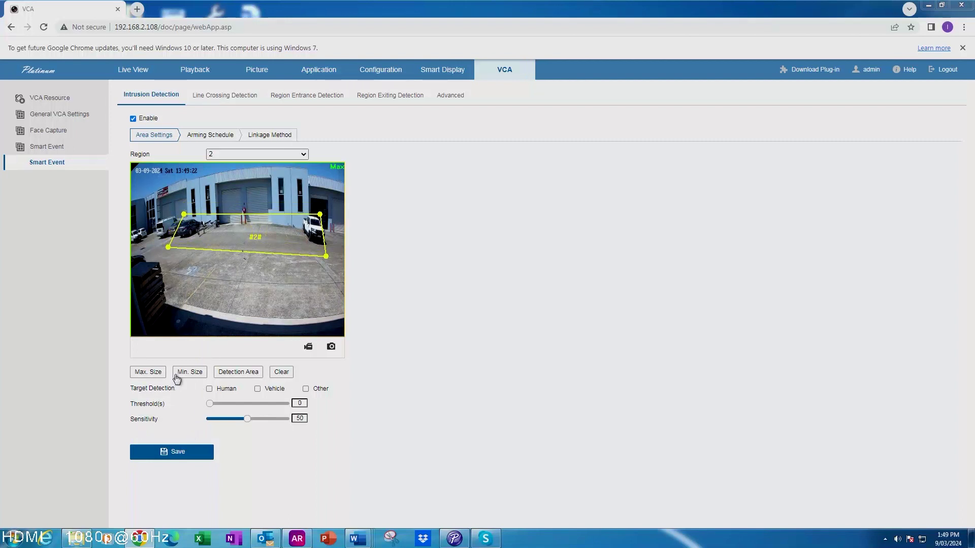
Set region 2's maximum and minimum target sizes, tick Human only, and save.
{"action": "left_click", "coordinate": [158, 373]}
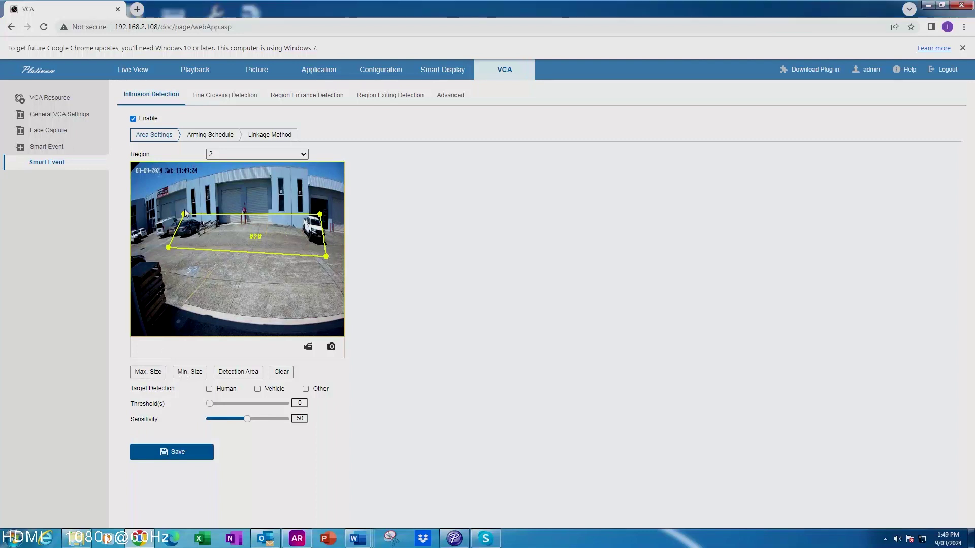
{"action": "left_click_drag", "start_coordinate": [185, 211], "coordinate": [202, 233]}
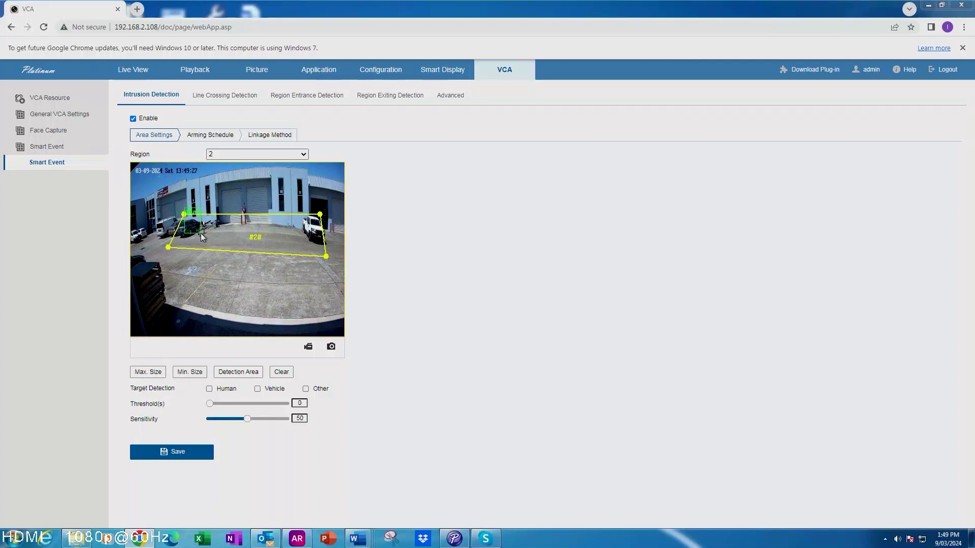
{"action": "left_click", "coordinate": [191, 372]}
{"action": "left_click_drag", "start_coordinate": [211, 227], "coordinate": [218, 239]}
{"action": "left_click", "coordinate": [216, 236]}
{"action": "left_click", "coordinate": [209, 388]}
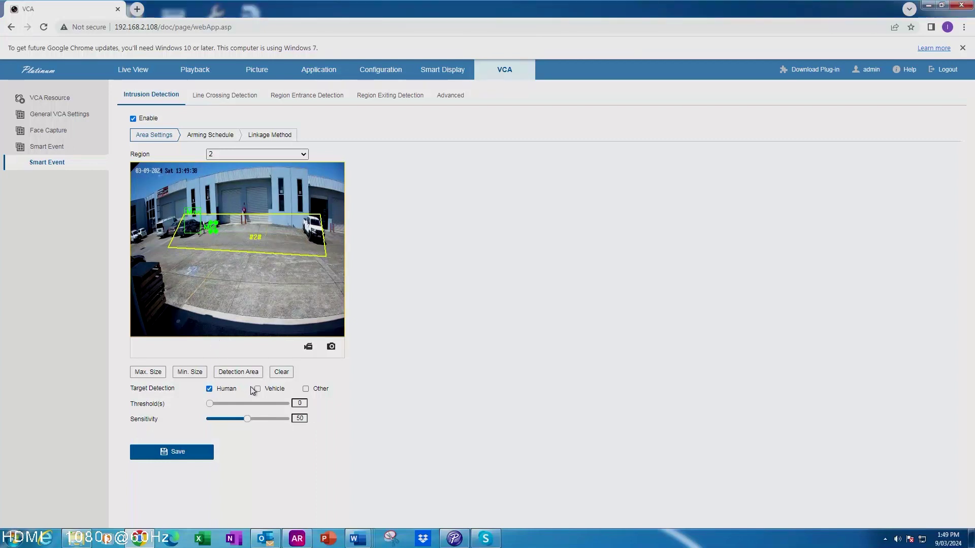
{"action": "left_click", "coordinate": [165, 452]}
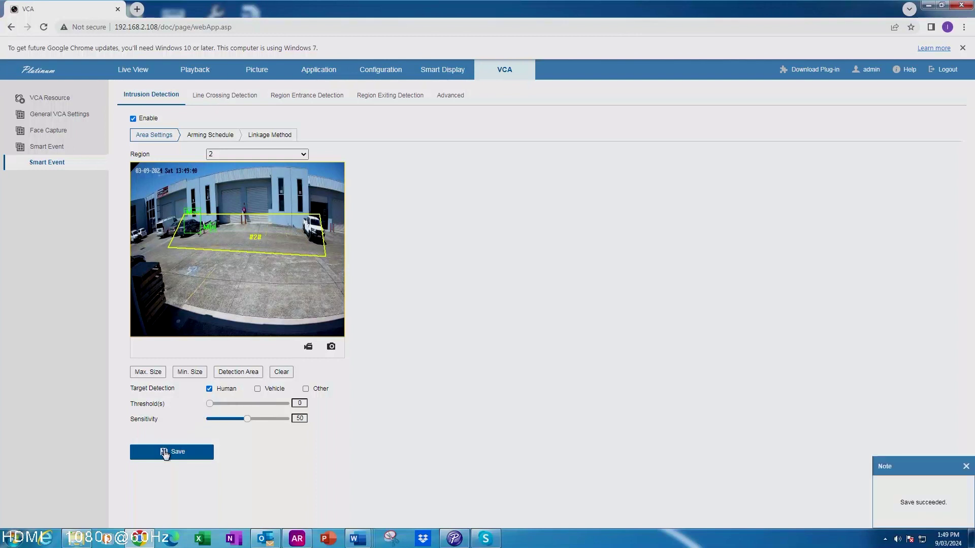
{"action": "left_click", "coordinate": [261, 224]}
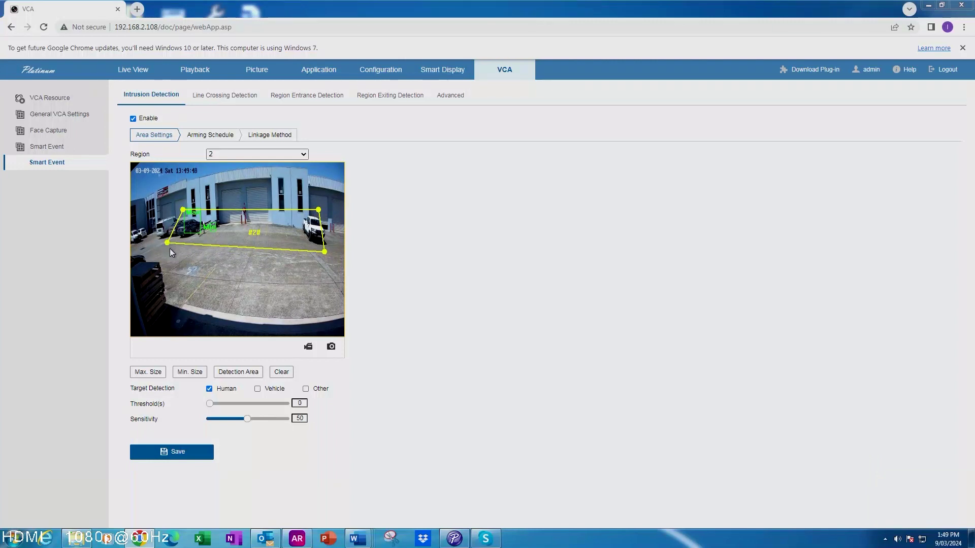
{"action": "left_click", "coordinate": [304, 156]}
Select Region 1, nudge its detection rectangle up slightly, and save it.
{"action": "left_click", "coordinate": [290, 165]}
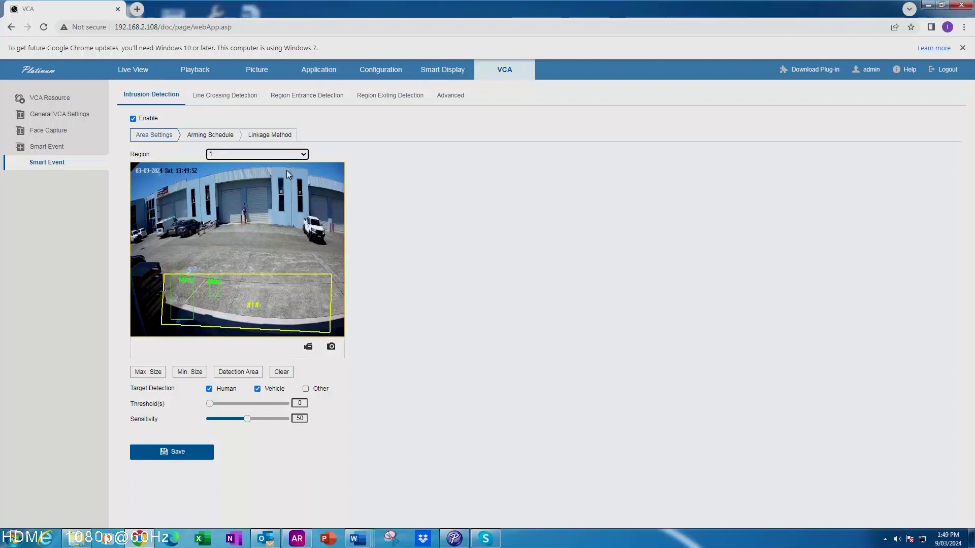
{"action": "mouse_move", "coordinate": [309, 313]}
{"action": "left_mouse_down"}
{"action": "mouse_move", "coordinate": [306, 303]}
{"action": "mouse_move", "coordinate": [311, 315]}
{"action": "left_mouse_up"}
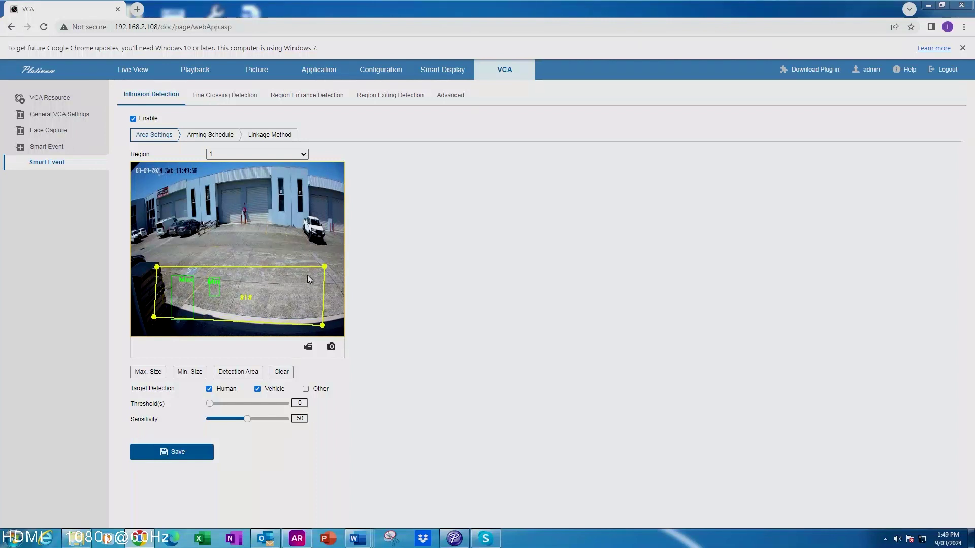
{"action": "left_click", "coordinate": [169, 455]}
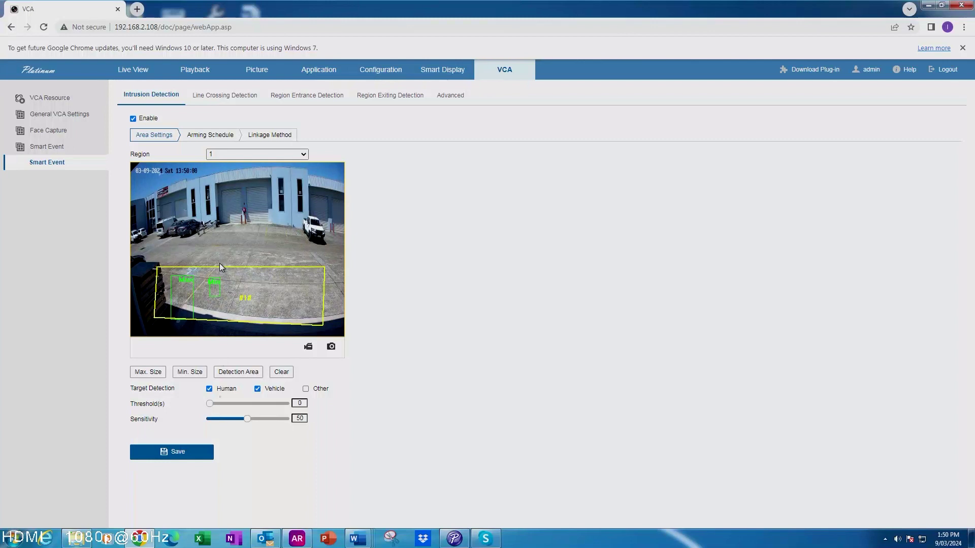
In Linkage Method, tick A1 and A2 under Trigger Recording and save.
{"action": "left_click", "coordinate": [224, 135]}
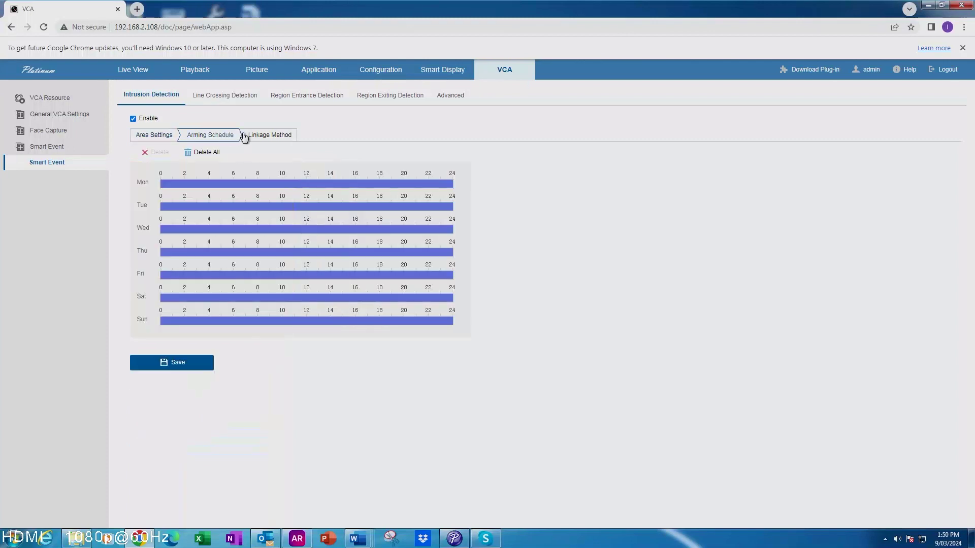
{"action": "left_click", "coordinate": [270, 136]}
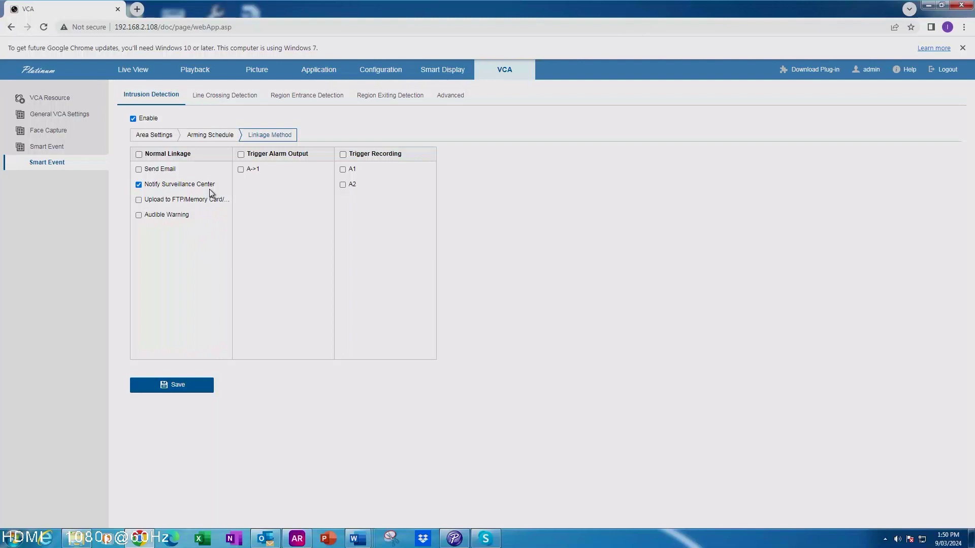
{"action": "left_click", "coordinate": [346, 170]}
{"action": "left_click", "coordinate": [343, 184]}
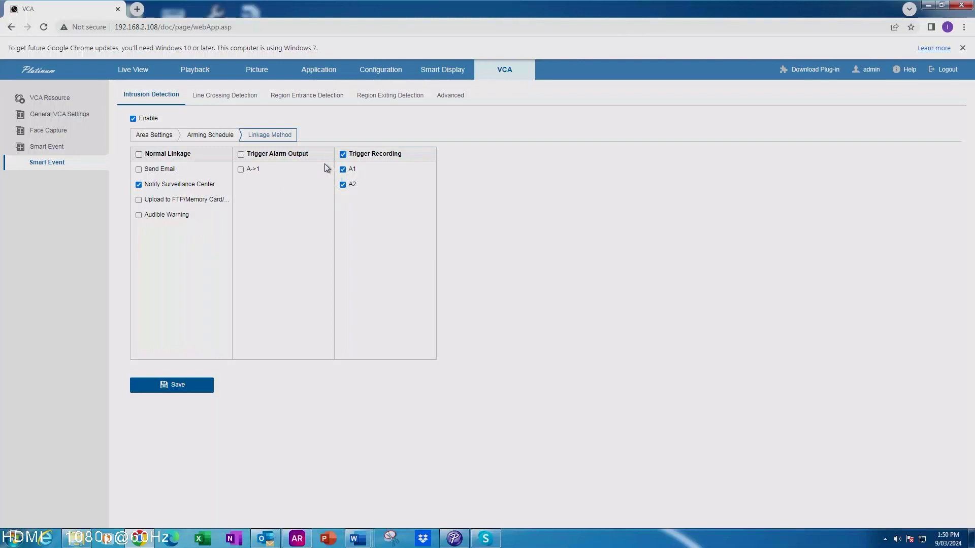
{"action": "left_click", "coordinate": [184, 388]}
Review Area Settings and Arming Schedule, then re-save the recording linkage.
{"action": "left_click", "coordinate": [156, 136]}
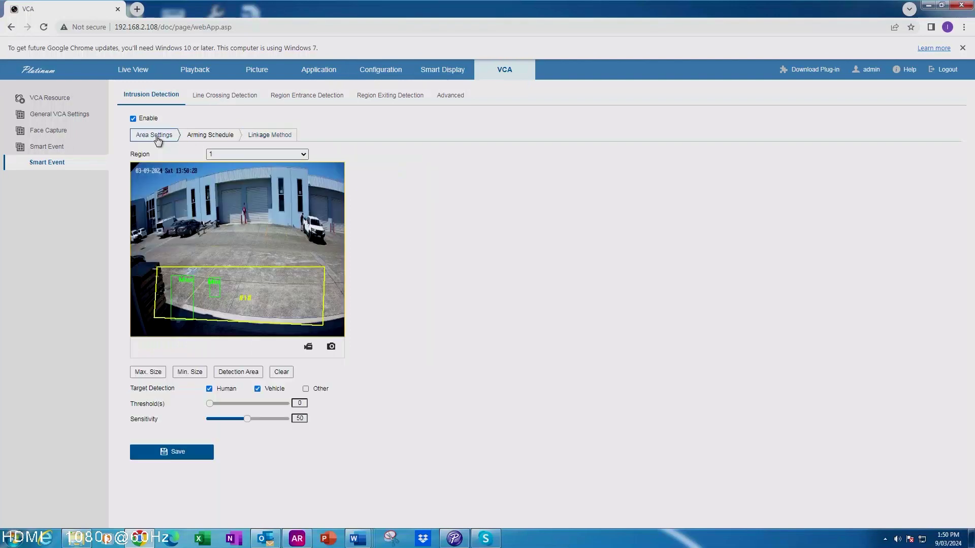
{"action": "left_click", "coordinate": [205, 138]}
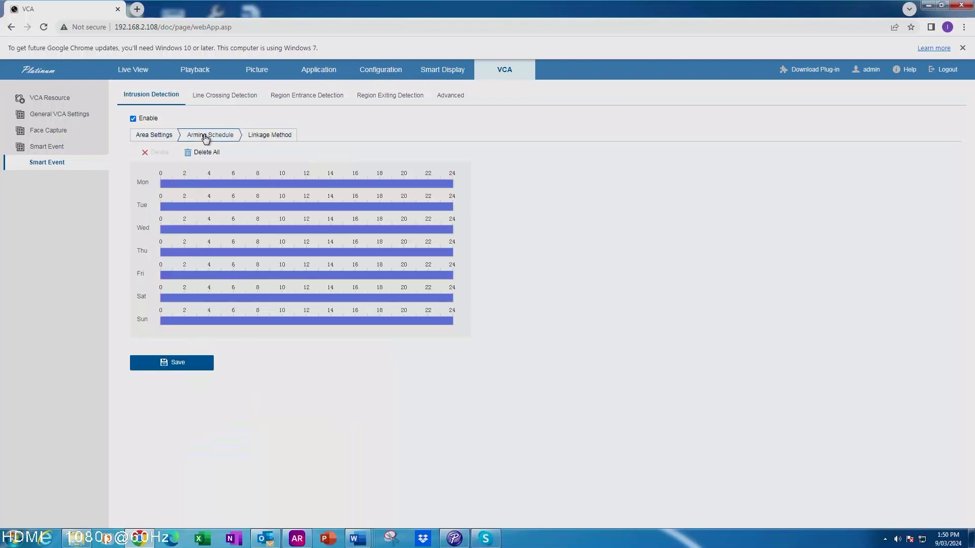
{"action": "left_click", "coordinate": [166, 137]}
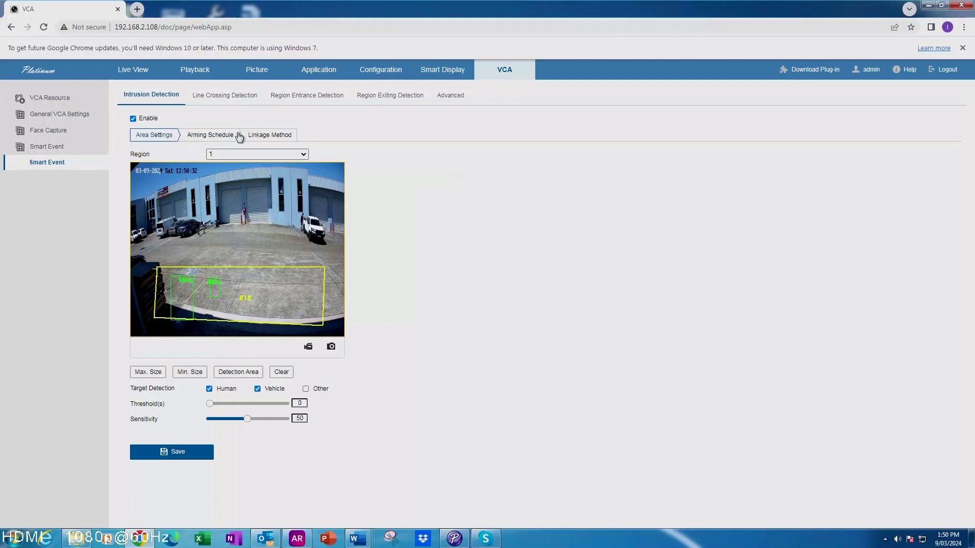
{"action": "left_click", "coordinate": [269, 136]}
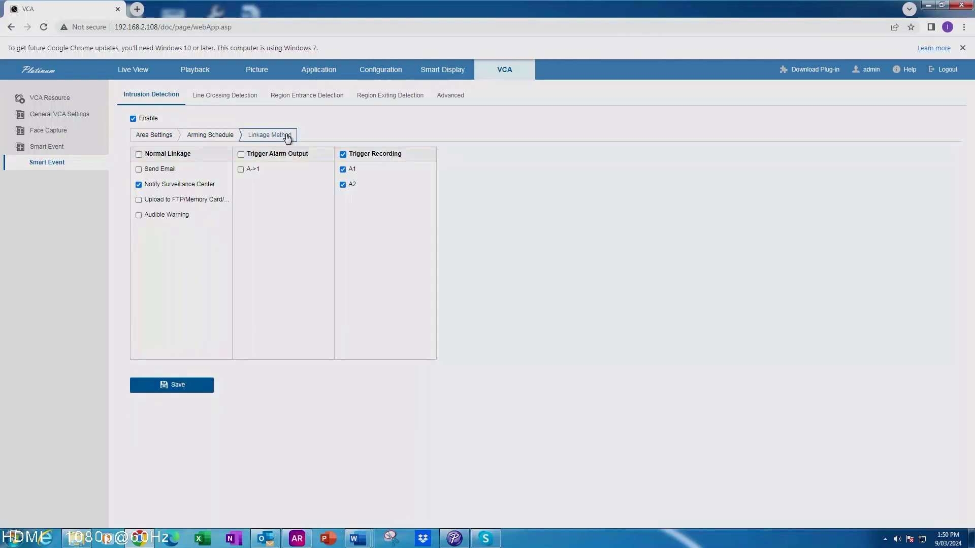
{"action": "left_click", "coordinate": [160, 387]}
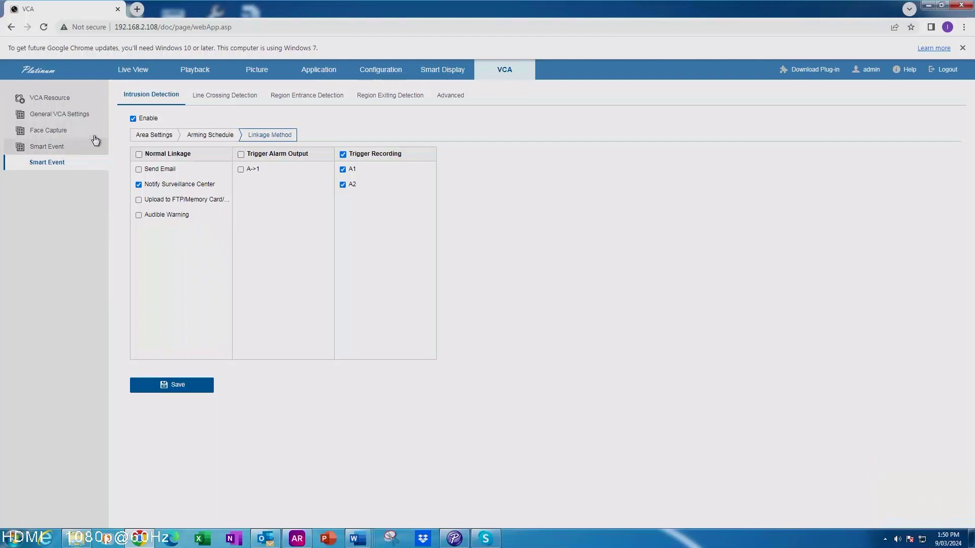
Open the VCA Advanced tab with its zoom ratio and tracking options.
{"action": "left_click", "coordinate": [459, 98]}
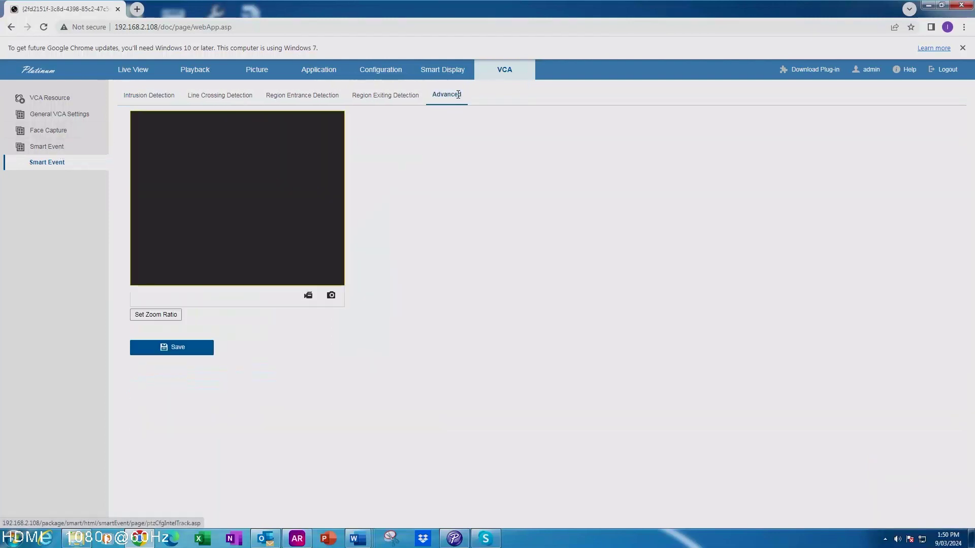